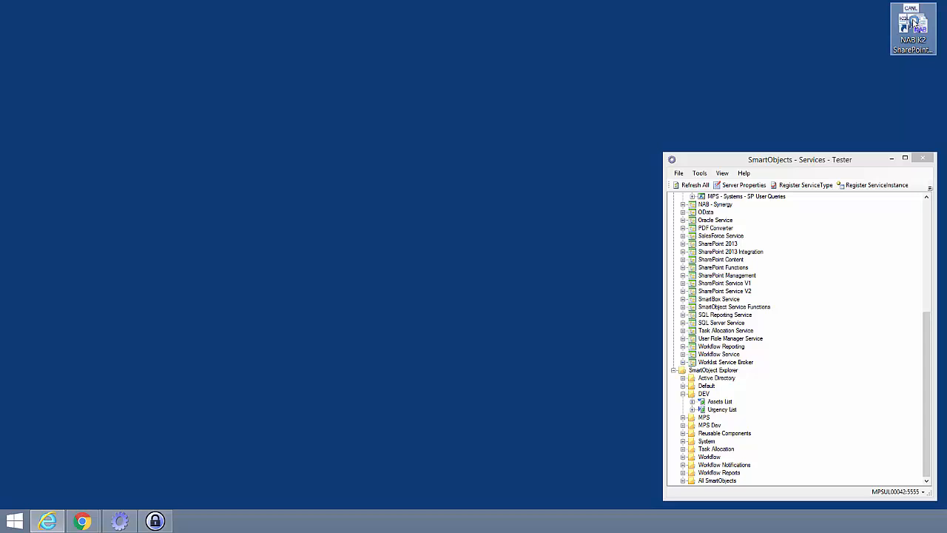
Open the SharePoint Search Broker Configuration tool and start a new query inside Folder 1.
double_click(915, 23)
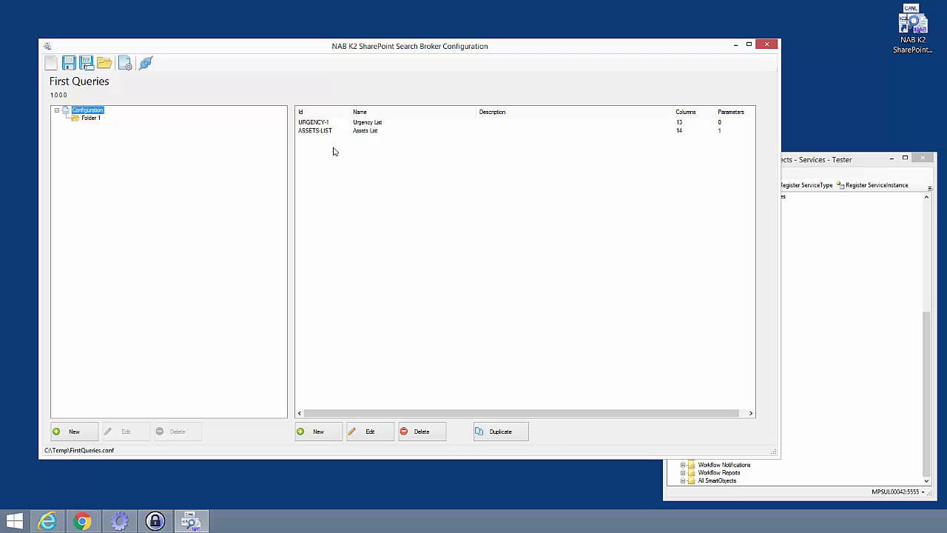
click(322, 434)
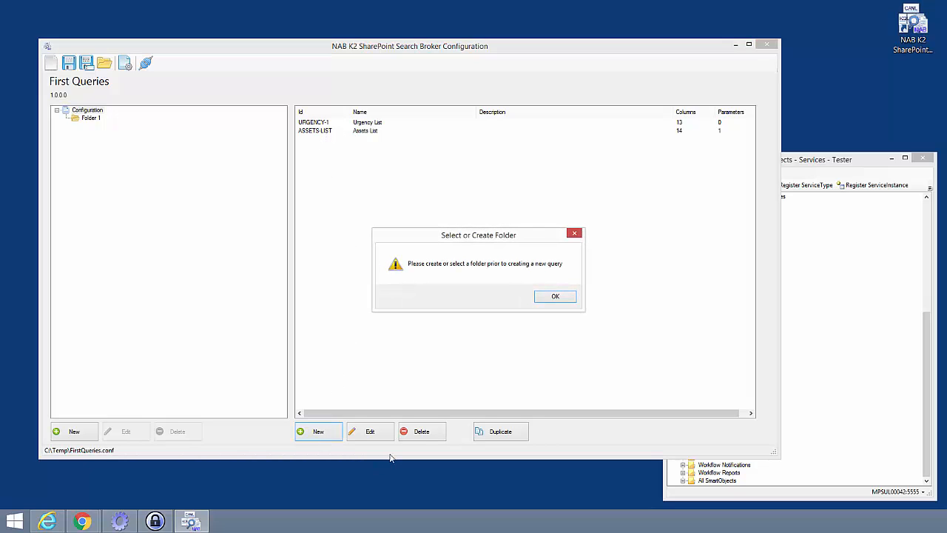
click(552, 299)
click(89, 119)
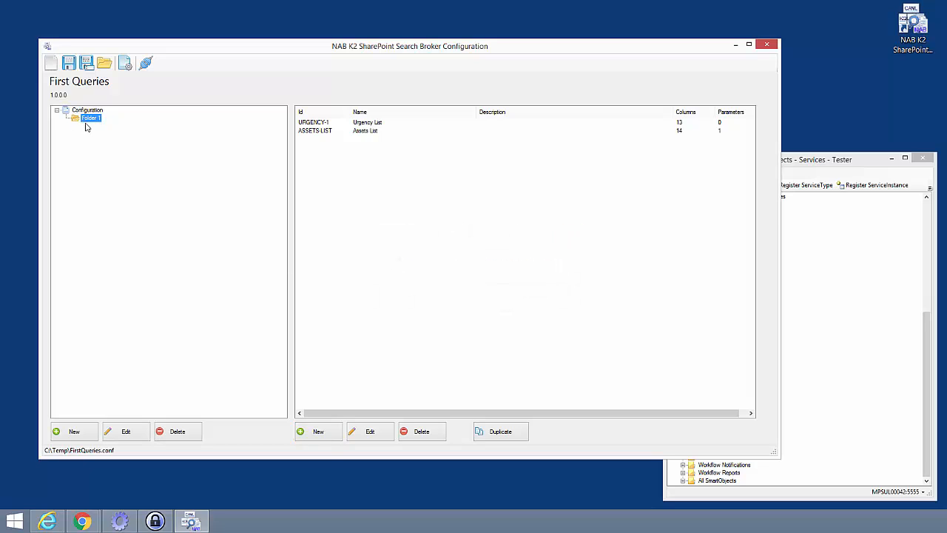
click(320, 433)
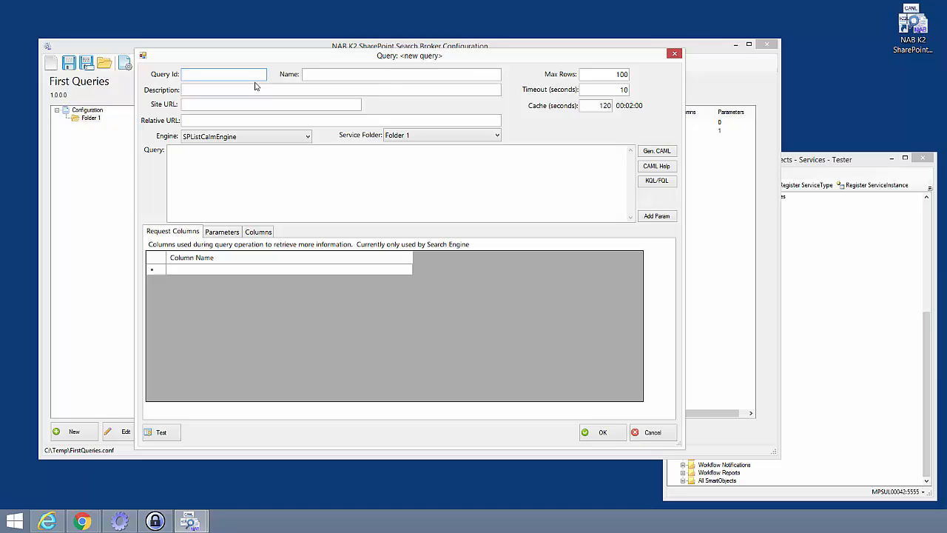
Set the query Id to DOC-SEARCH and the name to Part Documents.
text(DOC)
text(_SA)
key(BackSpace)
key(BackSpace)
text(-SEARCH)
key(Tab)
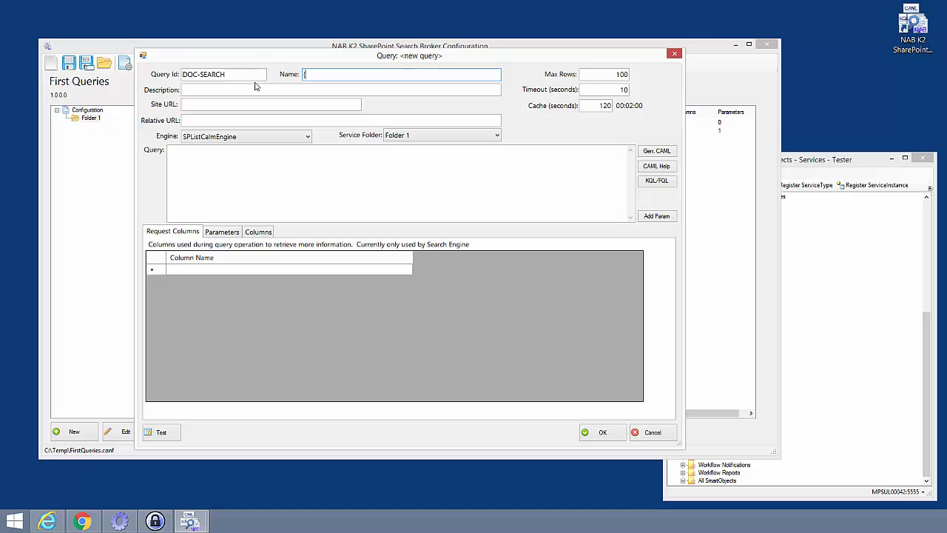
text(Part Documents)
key(Tab)
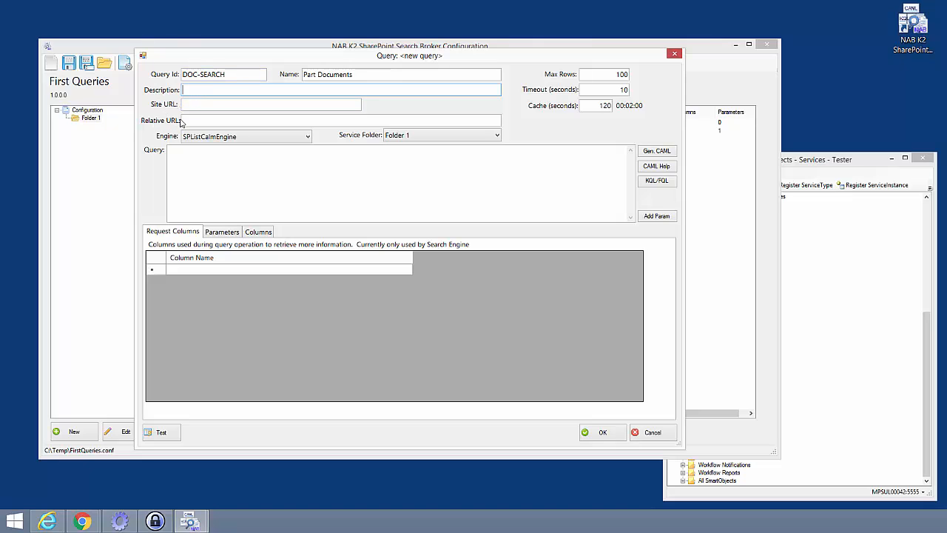
Choose SPSearchEngine as the query engine.
click(218, 139)
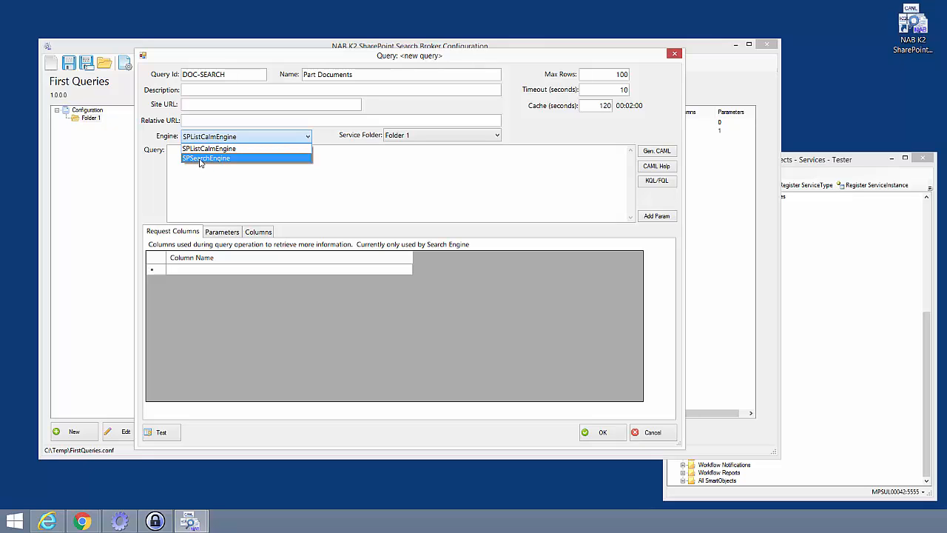
click(200, 159)
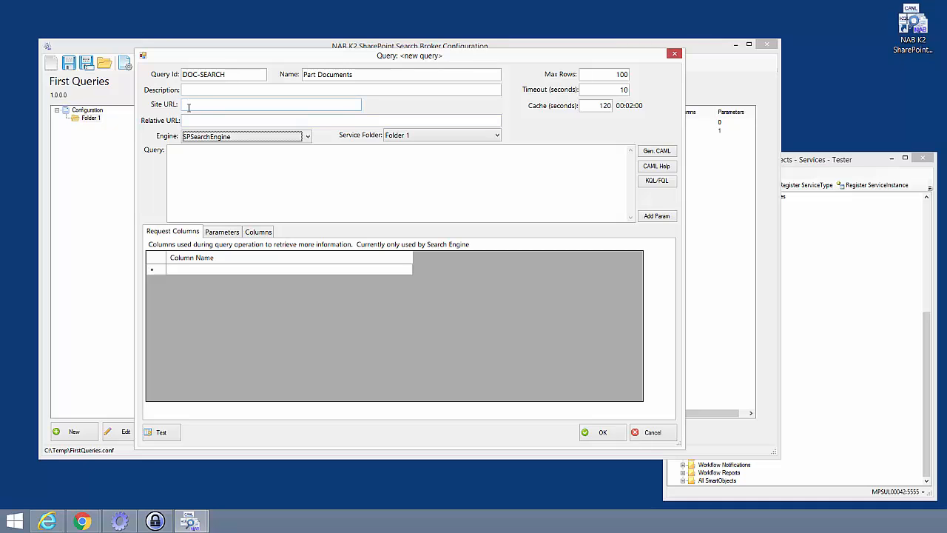
click(201, 158)
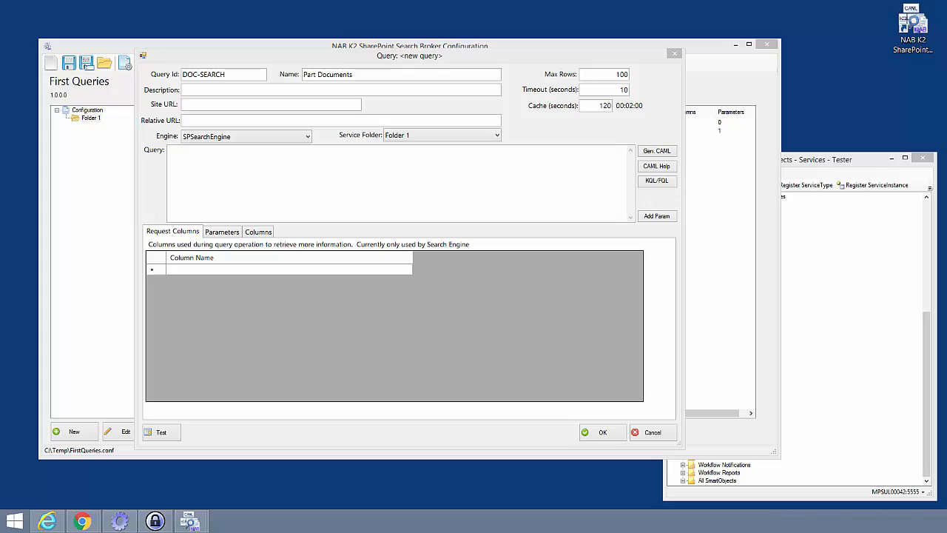
Paste a search query filtering ItemCodeOWSTEXT for "111016" AND a specific author into the Query box.
right_click(187, 166)
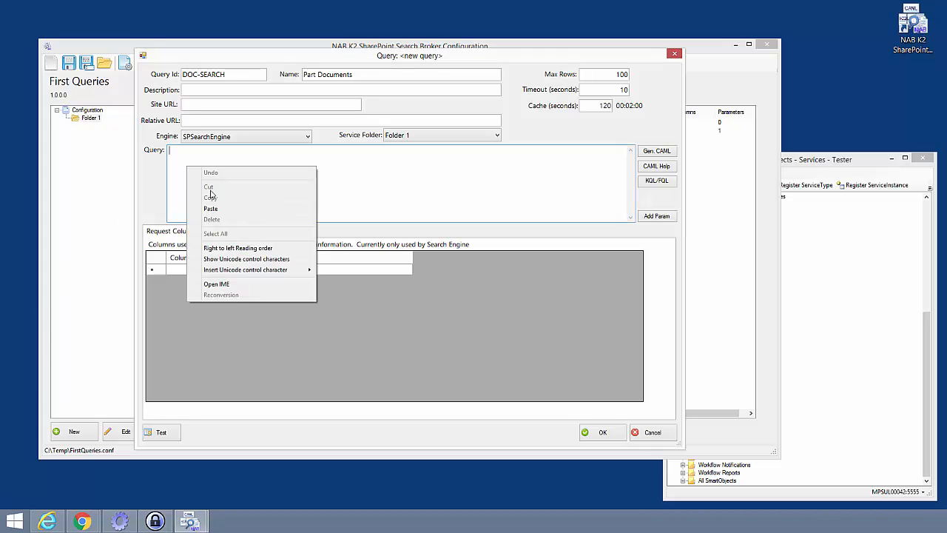
click(210, 208)
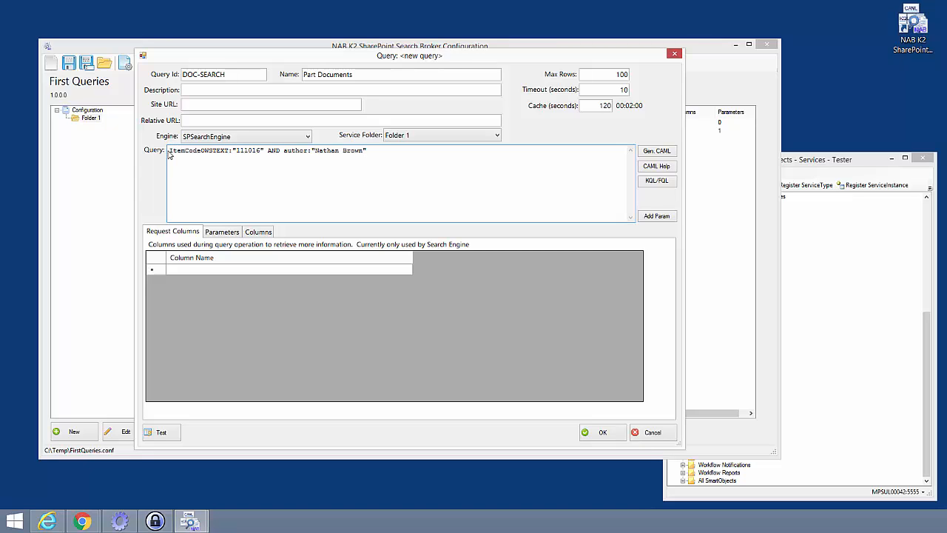
drag(169, 150, 229, 150)
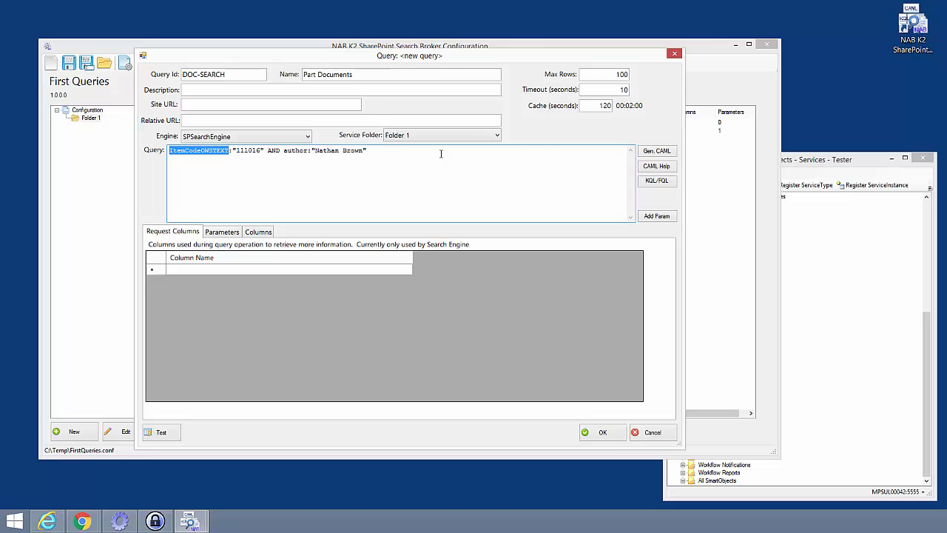
Detect the query's result columns through a design-time connection using the current window user.
click(257, 232)
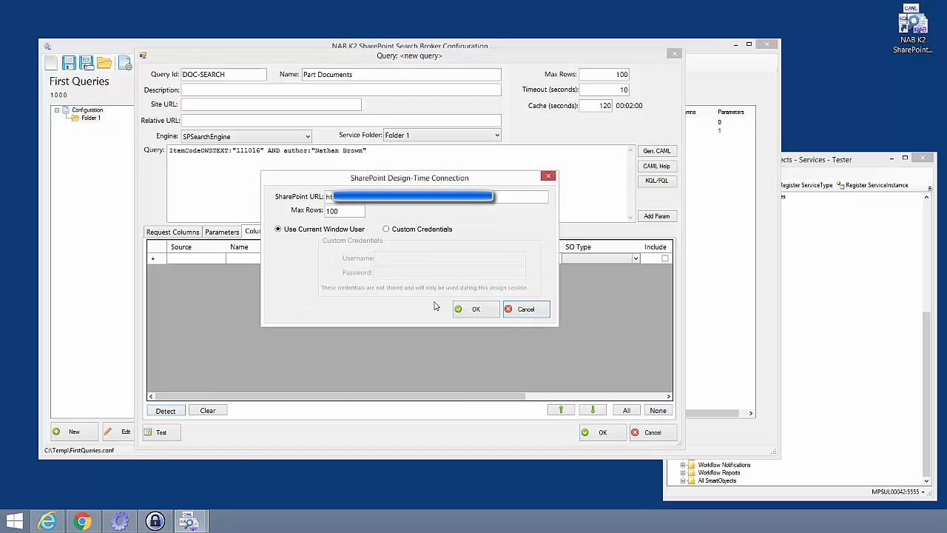
click(474, 309)
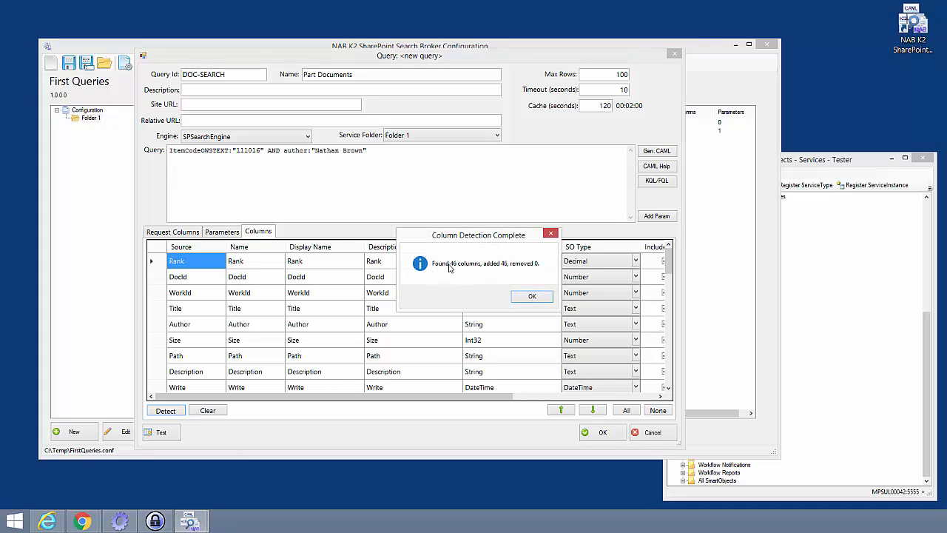
click(530, 296)
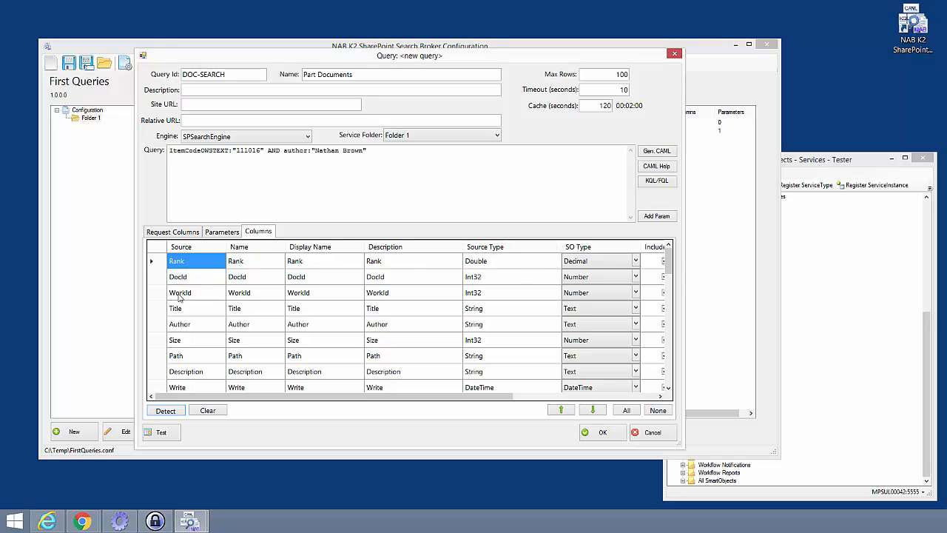
Scroll through the list of detected columns.
click(154, 297)
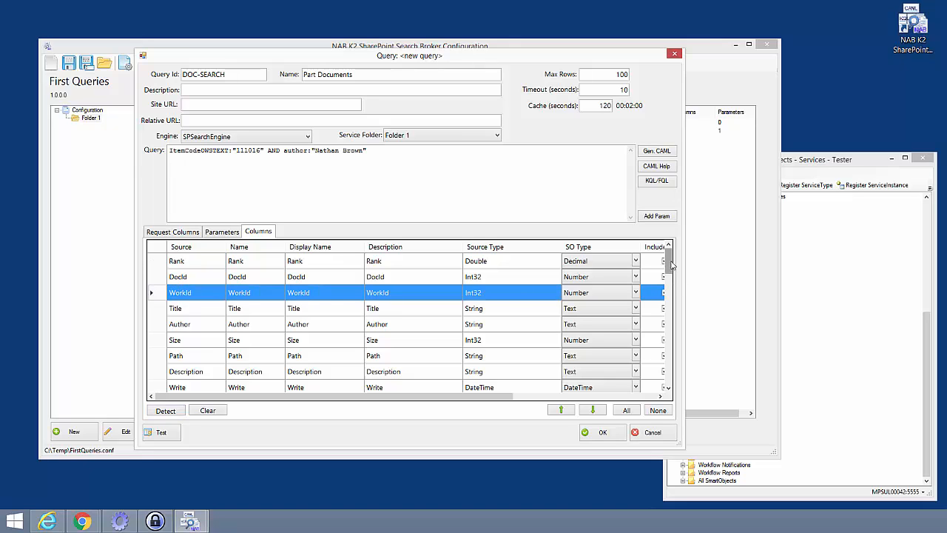
scroll(669, 268, down, 1)
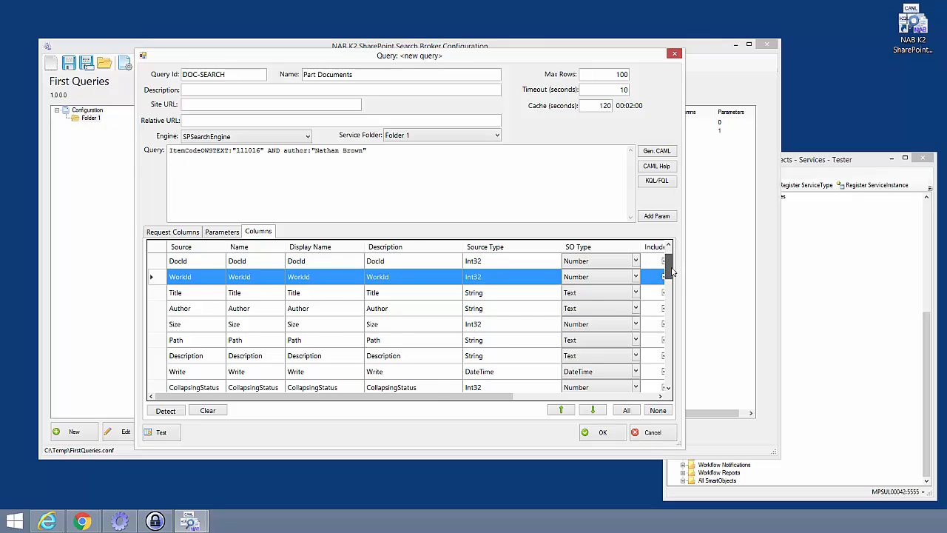
scroll(672, 270, down, 1)
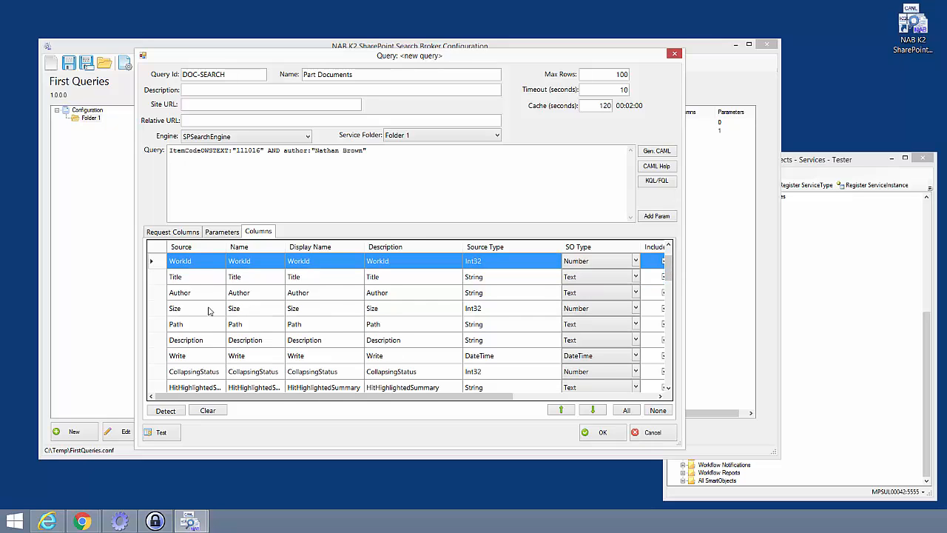
drag(670, 268, 667, 371)
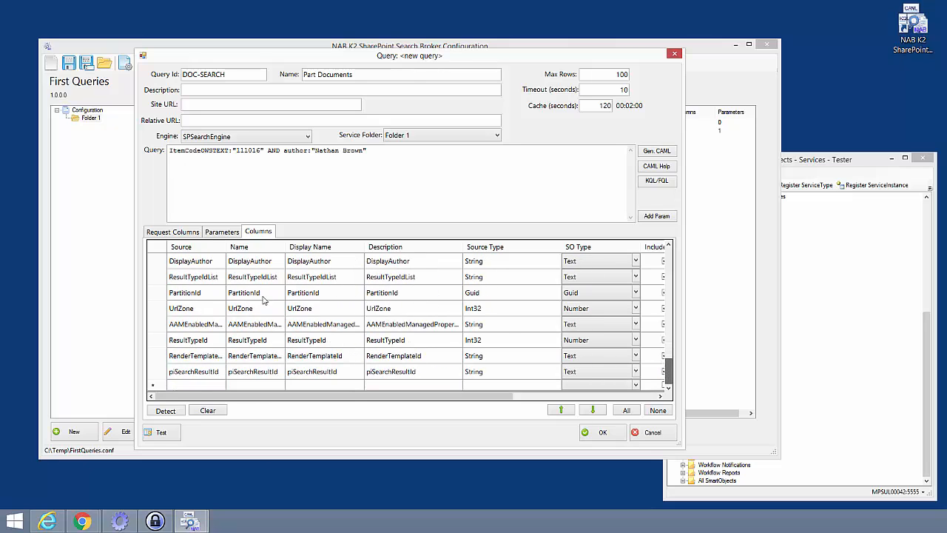
Test the query and examine the returned results, then close the results window.
click(159, 434)
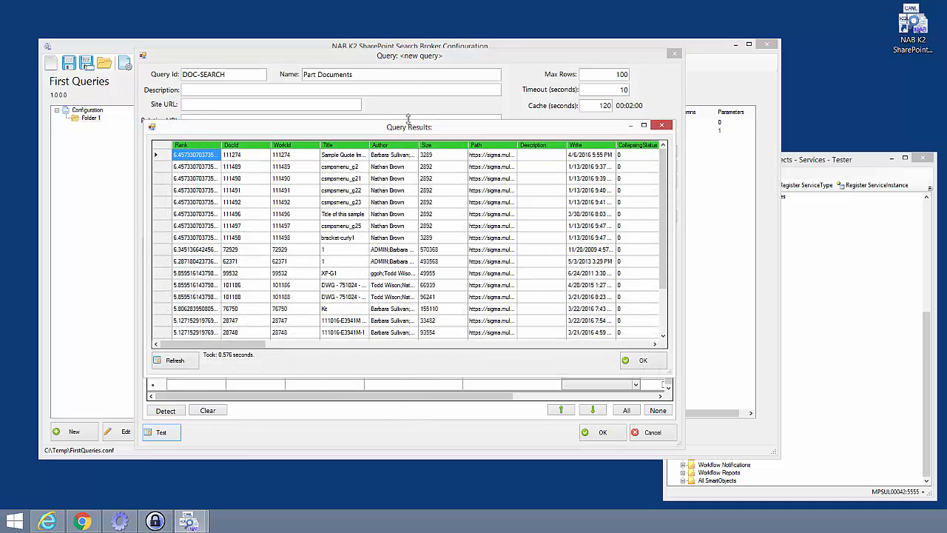
drag(409, 123, 354, 88)
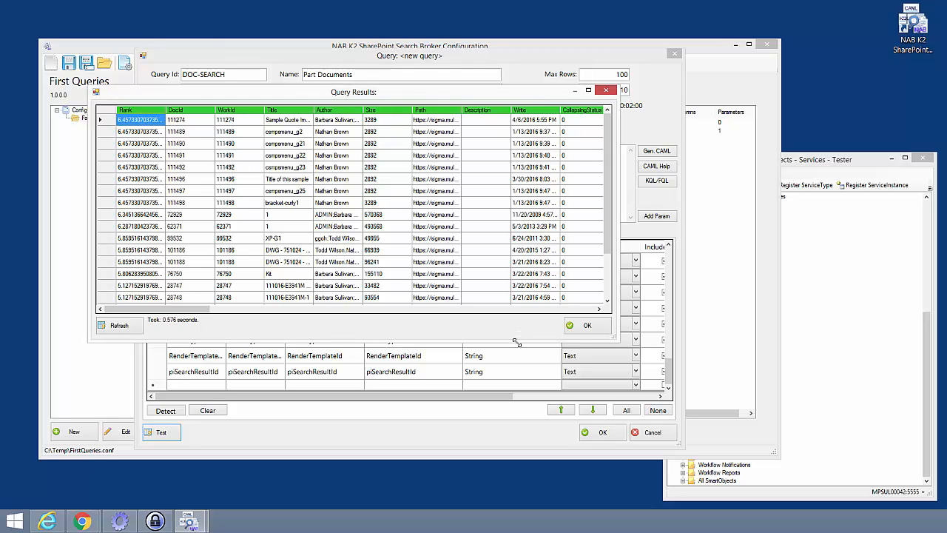
drag(517, 343, 515, 272)
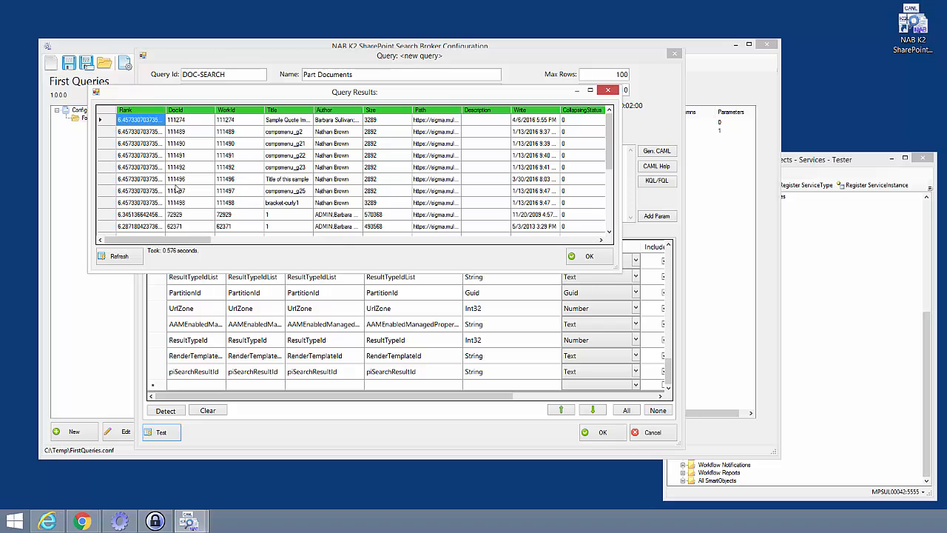
drag(186, 240, 158, 237)
click(608, 89)
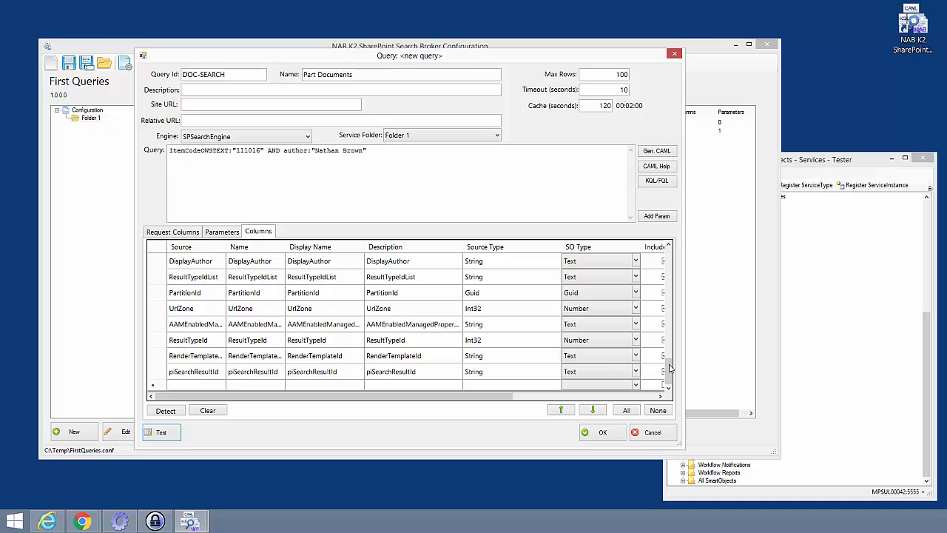
drag(671, 378, 673, 256)
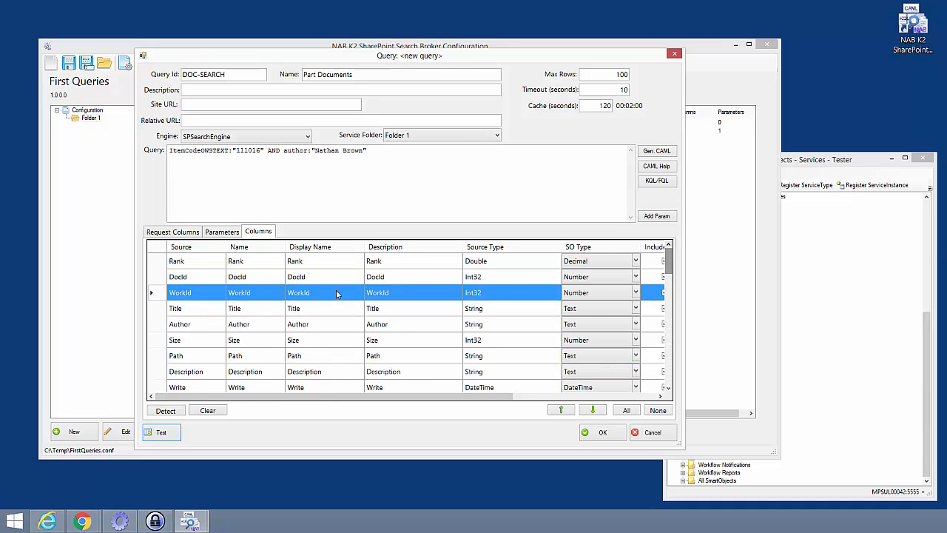
Copy the ItemCodeOWSTEXT field name from the query text.
drag(229, 151, 156, 147)
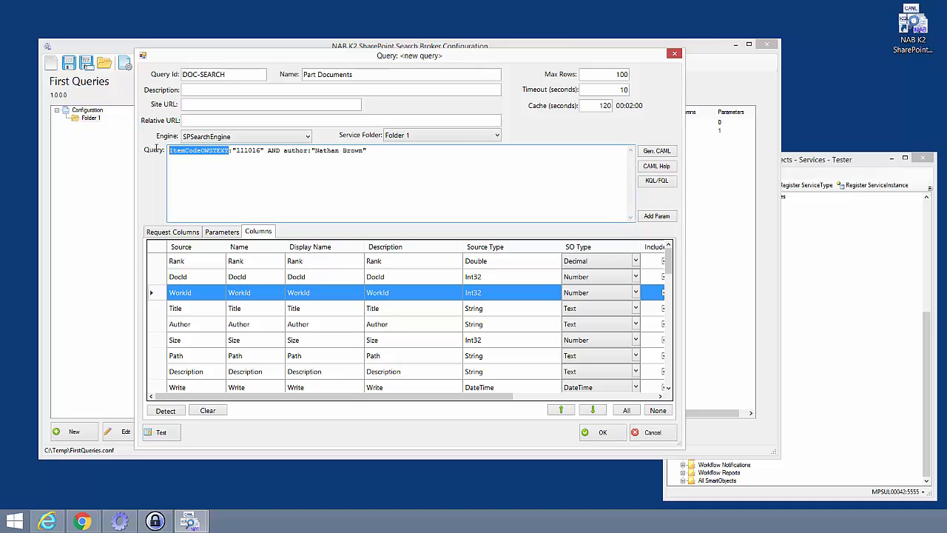
right_click(199, 151)
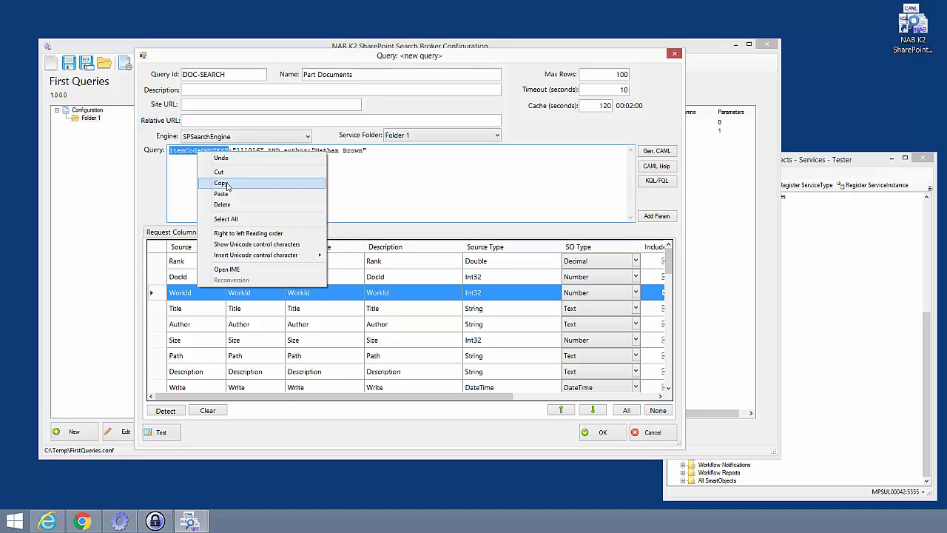
click(221, 183)
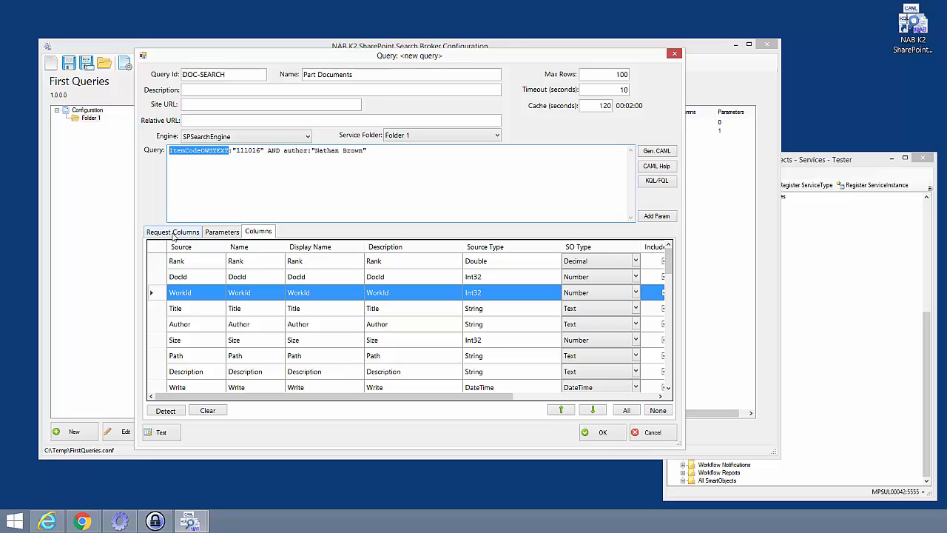
Add ItemCodeOWSTEXT as a request column by pasting it into the column name grid.
click(186, 235)
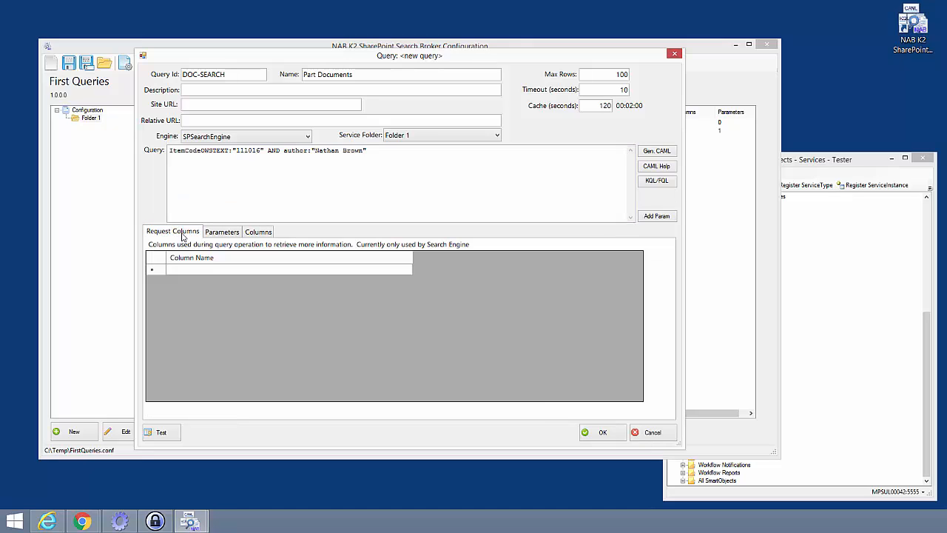
click(175, 271)
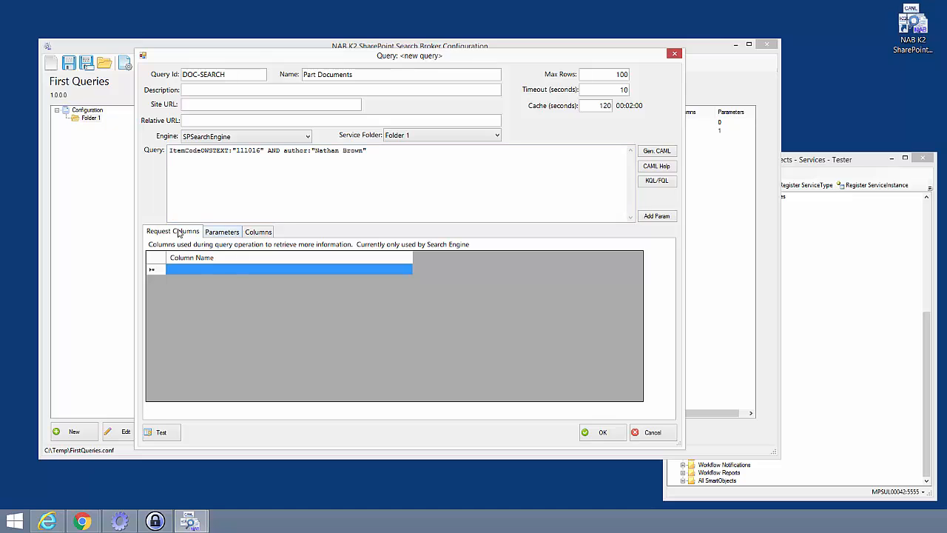
click(180, 270)
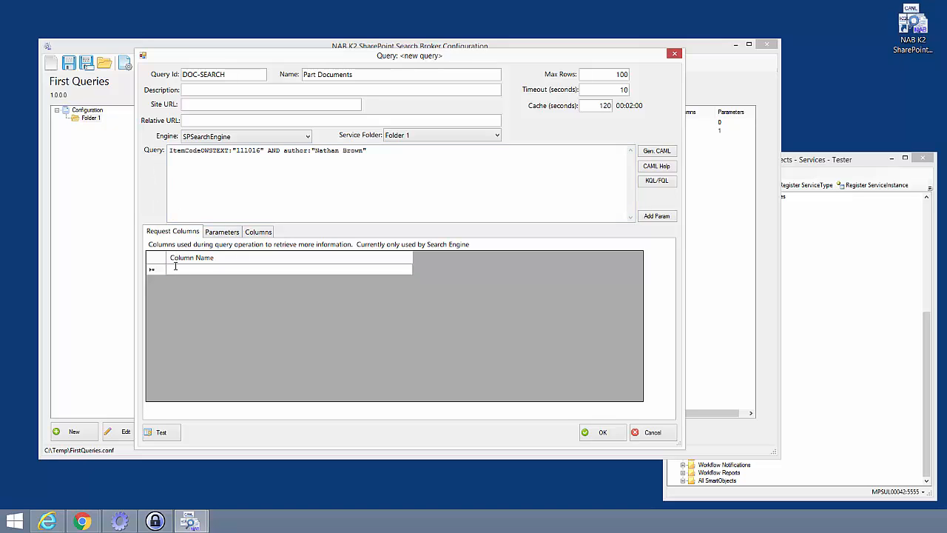
key(ctrl+v)
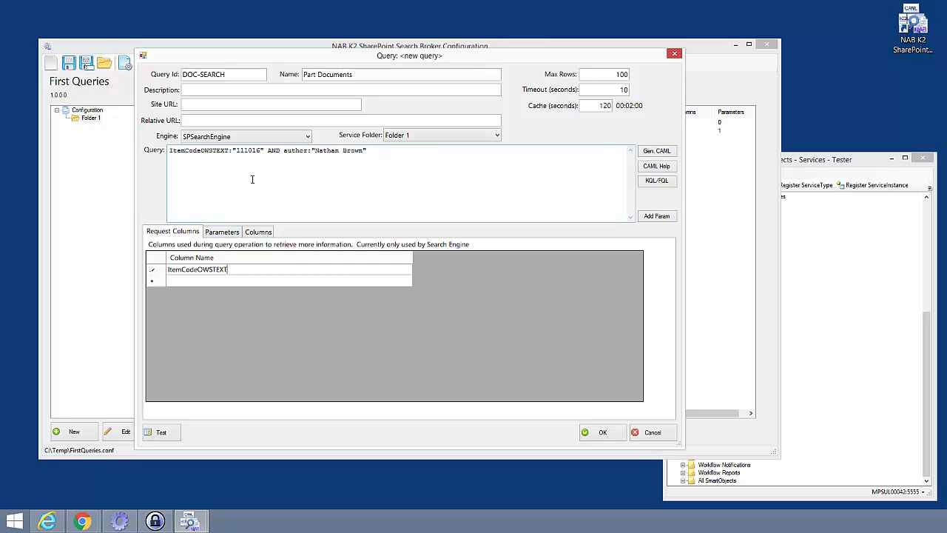
Re-detect the result columns and approve removing the columns no longer returned by the query.
click(256, 234)
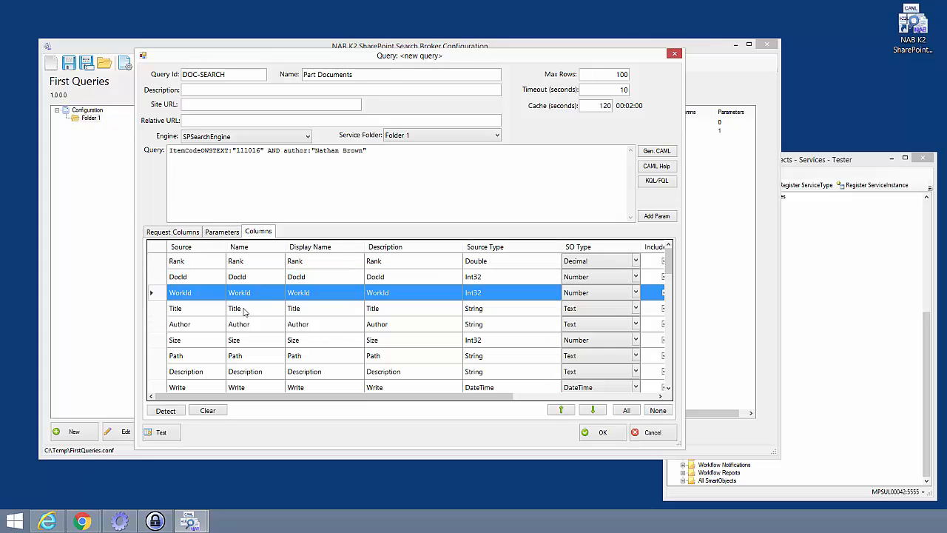
click(165, 412)
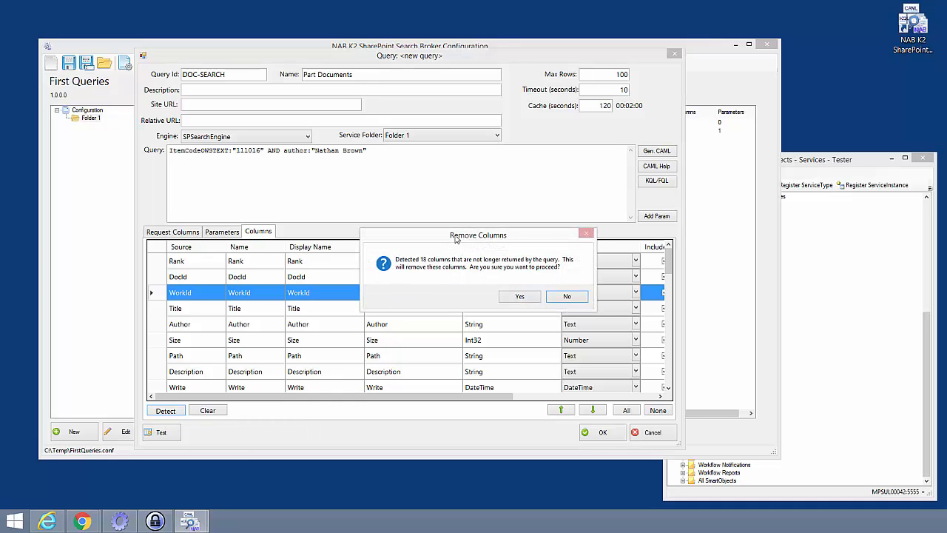
drag(447, 234, 409, 201)
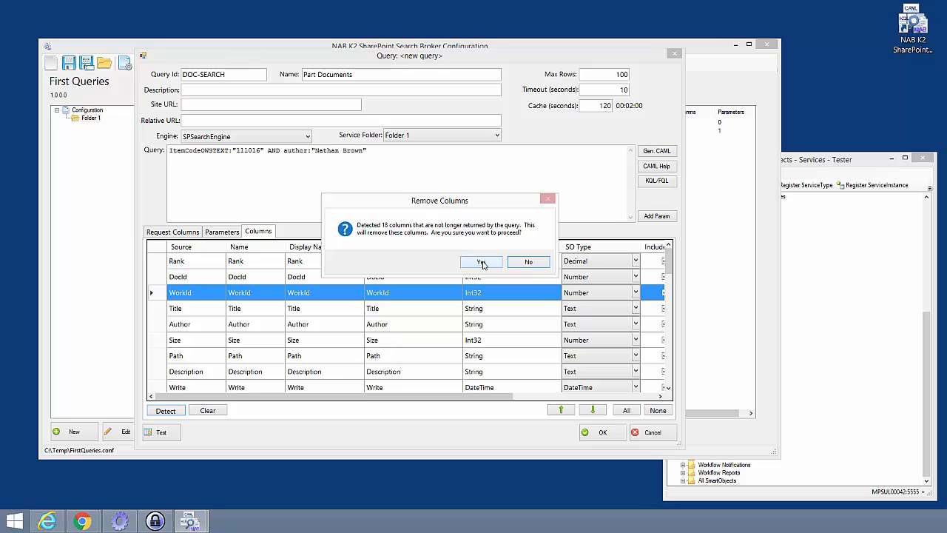
click(482, 264)
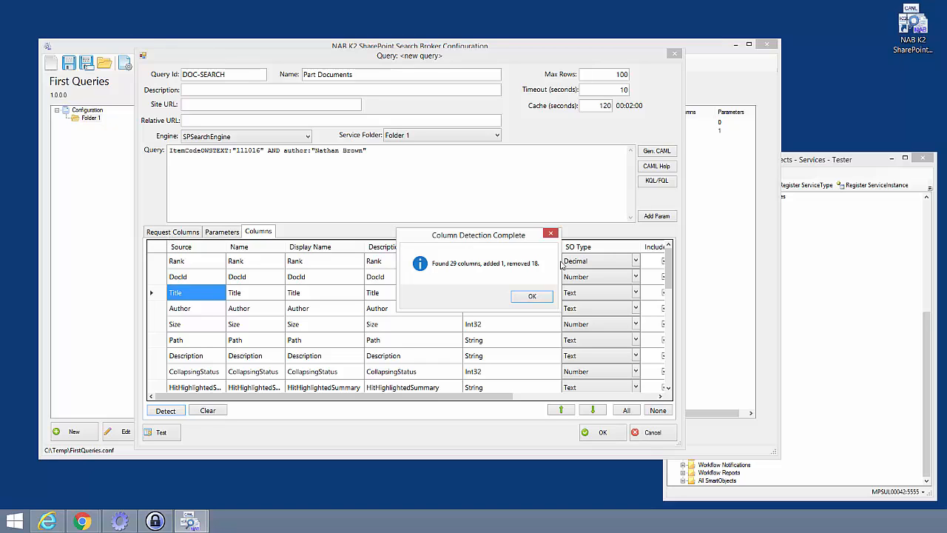
Test the query again and review the returned result columns, then close the results window.
click(530, 298)
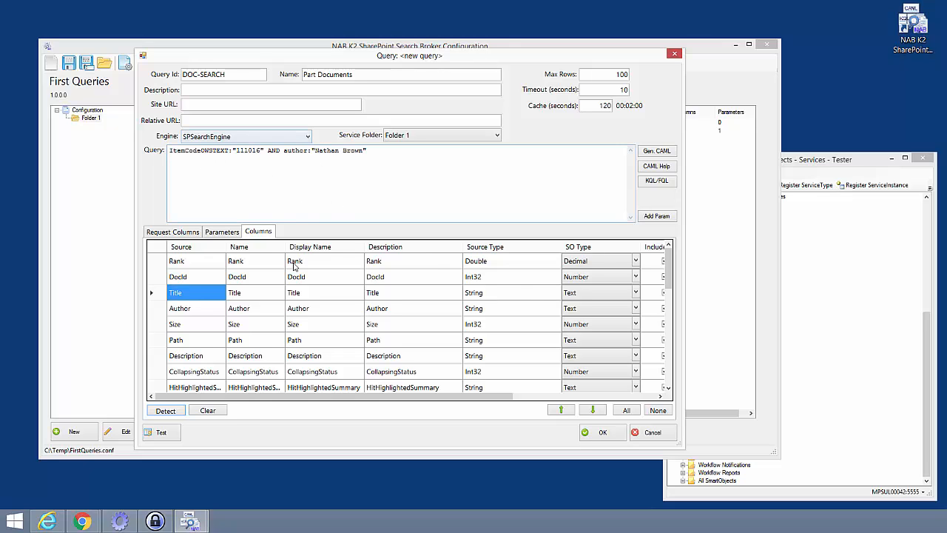
click(164, 433)
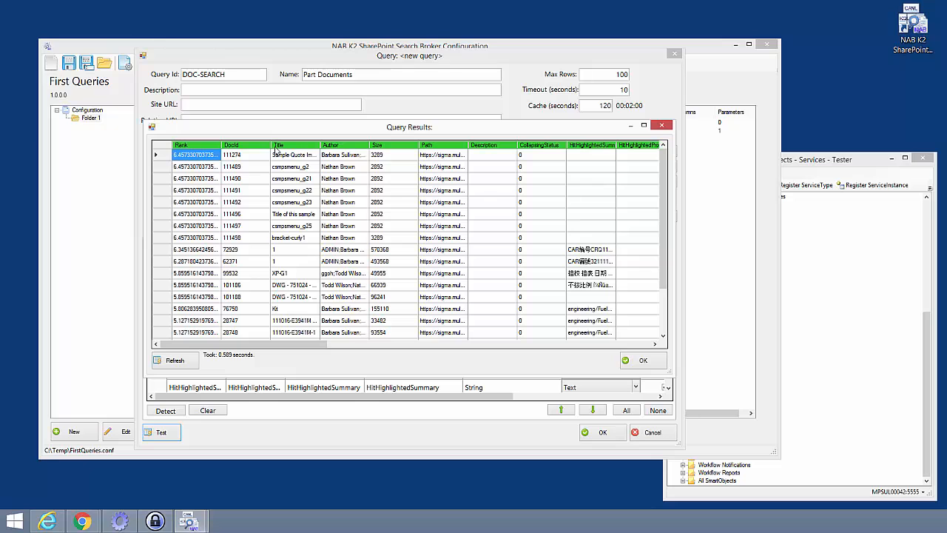
drag(285, 347, 612, 333)
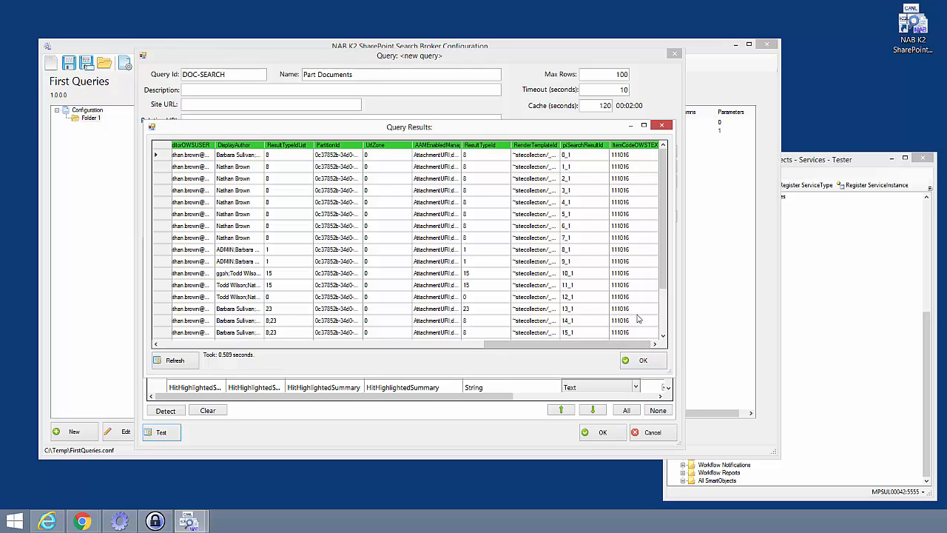
click(640, 362)
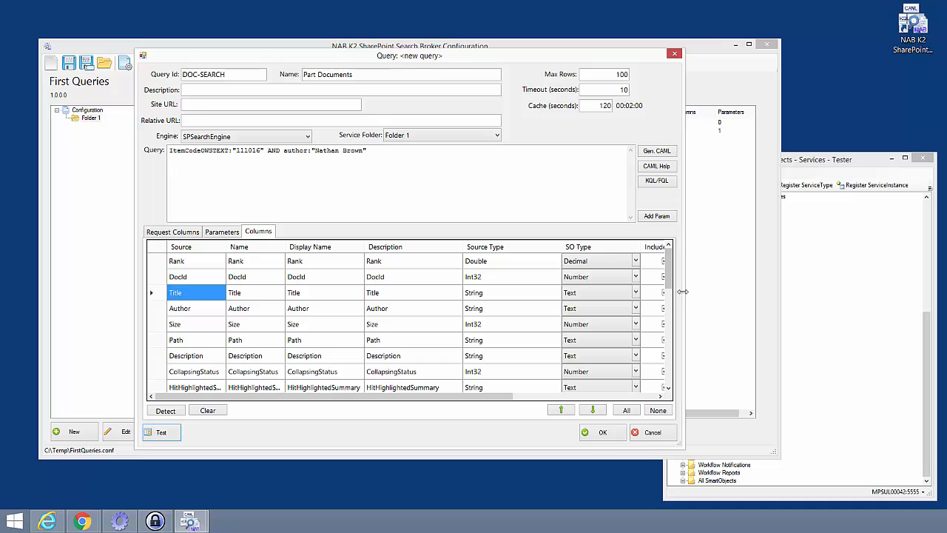
Delete the result columns from Description through piSearchResultId, keeping Rank, DocId, Title, Author, Size, Path and ItemCodeOWSTEXT.
drag(685, 291, 841, 371)
click(188, 376)
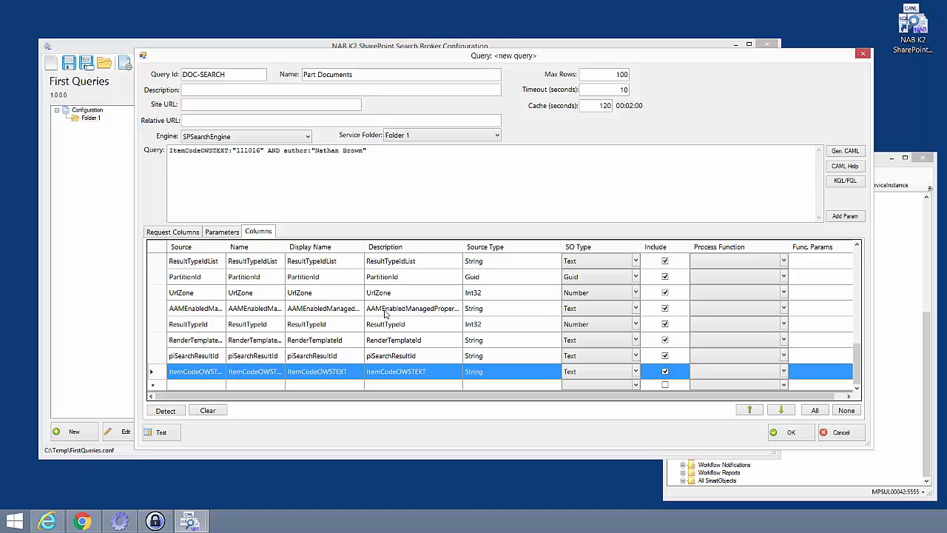
click(157, 356)
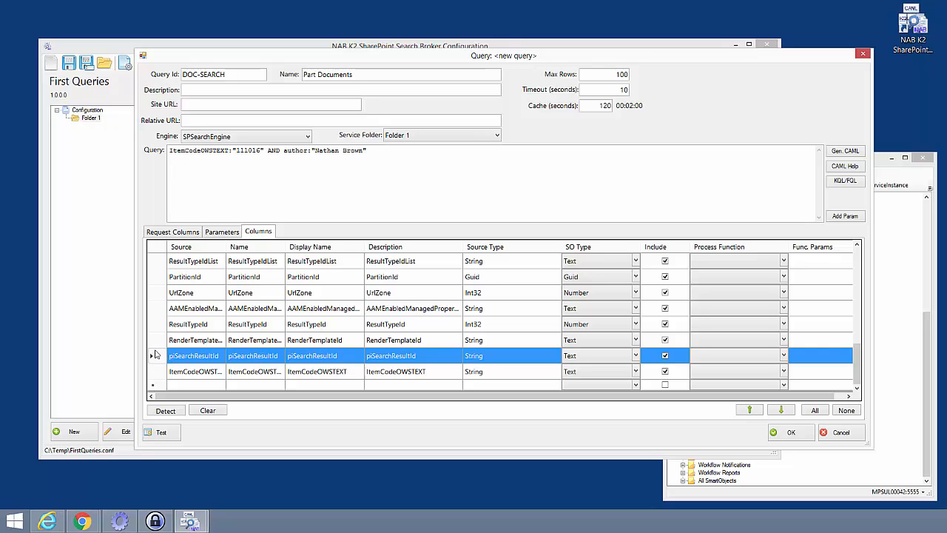
mouse_move(156, 358)
mouse_down()
mouse_move(152, 252)
mouse_move(158, 373)
mouse_move(155, 361)
mouse_up()
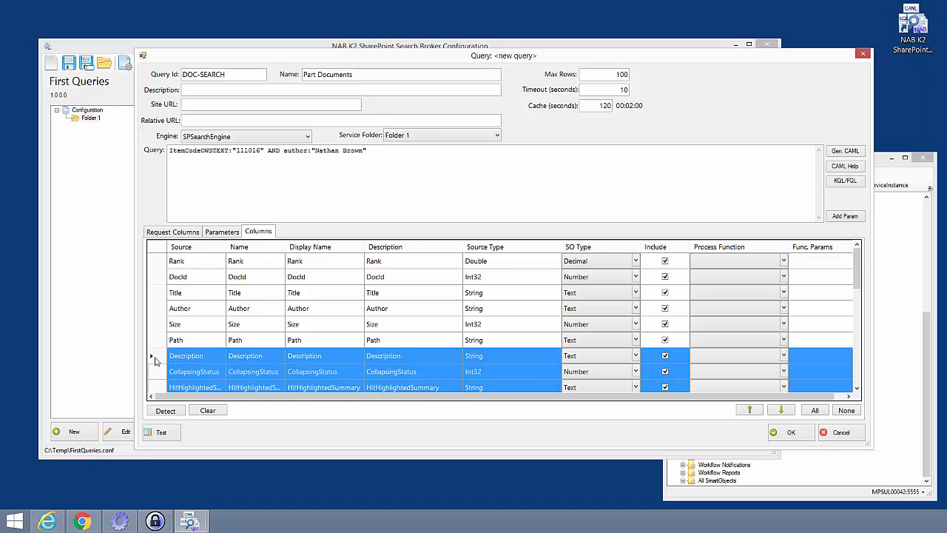
key(Delete)
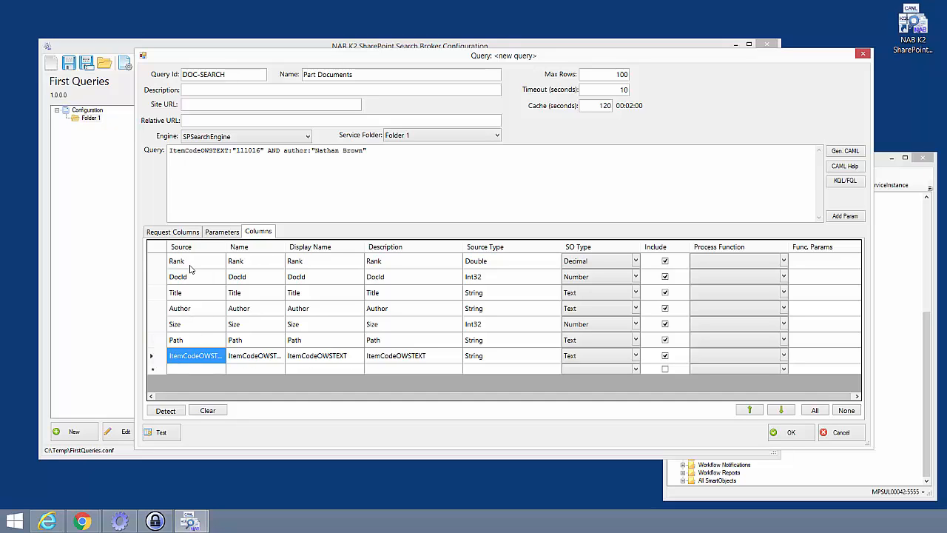
Re-detect the result columns and acknowledge the detection summary.
click(164, 410)
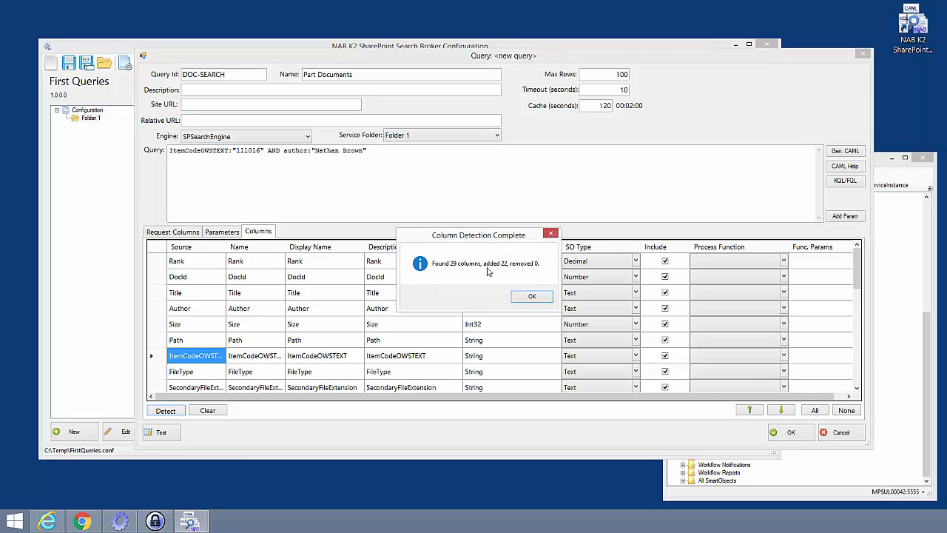
click(533, 296)
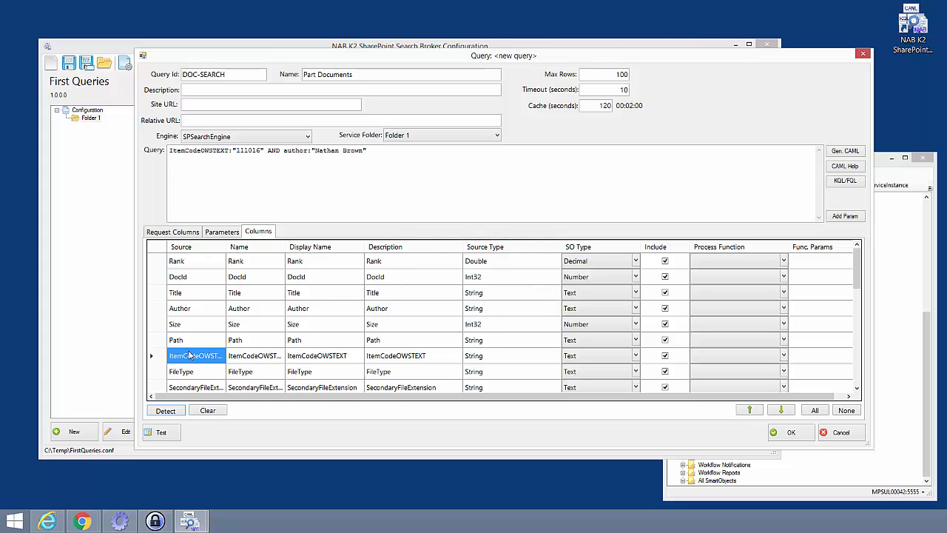
mouse_move(858, 271)
mouse_down()
mouse_move(859, 287)
mouse_move(859, 270)
mouse_up()
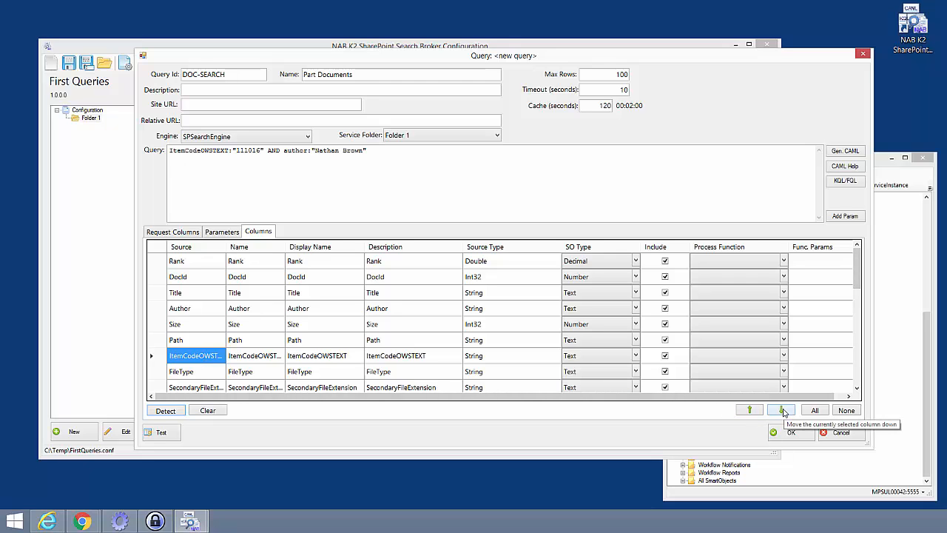
drag(858, 270, 858, 285)
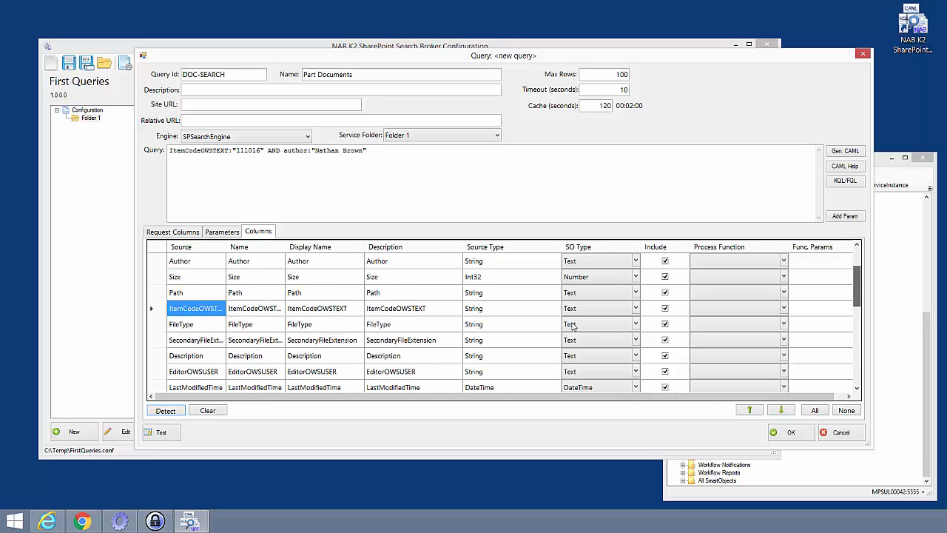
click(172, 328)
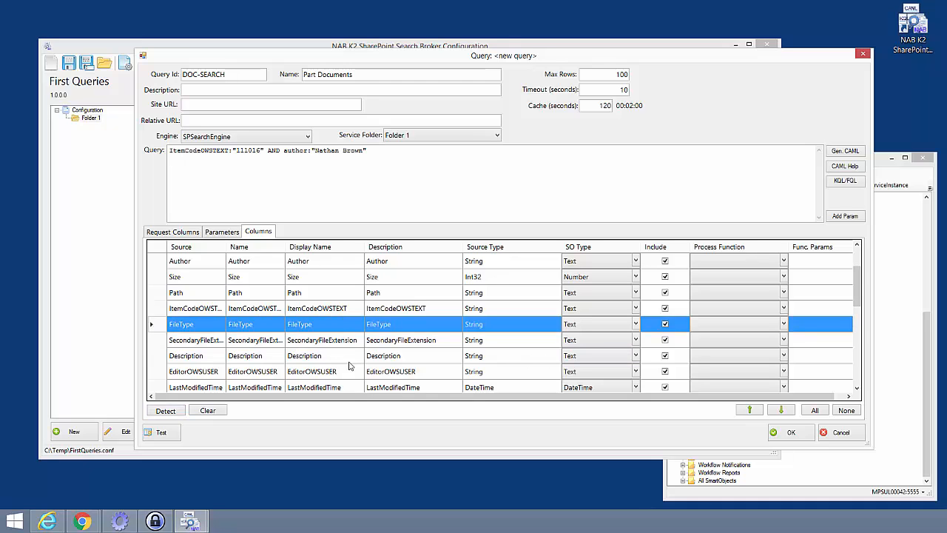
click(781, 410)
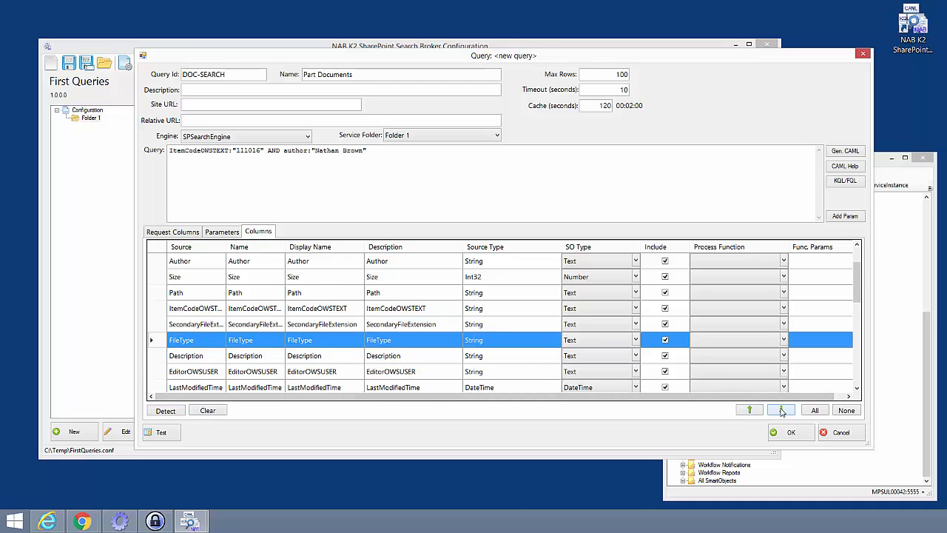
click(781, 410)
click(749, 410)
click(748, 410)
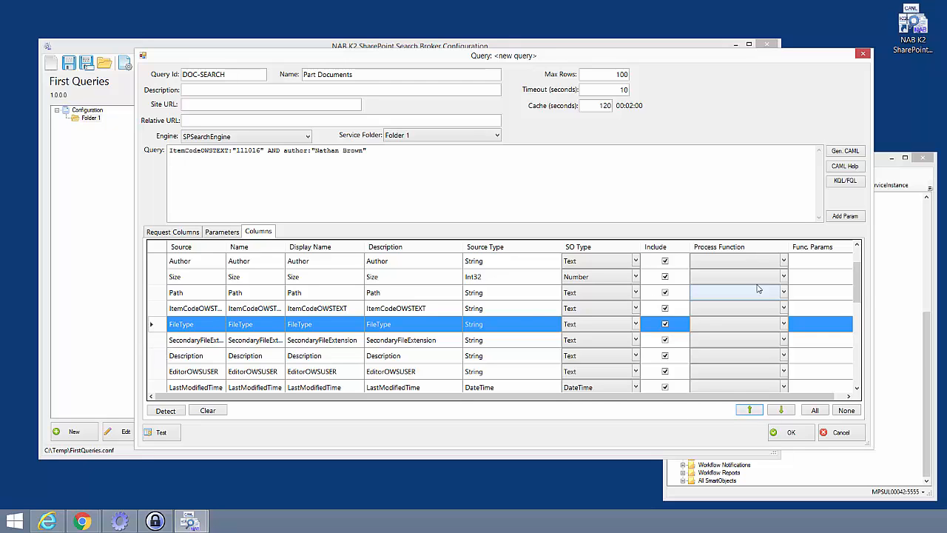
Include only DocId, Title, Size, Path, ItemCodeOWSTEXT and FileType as result columns.
drag(859, 292, 860, 282)
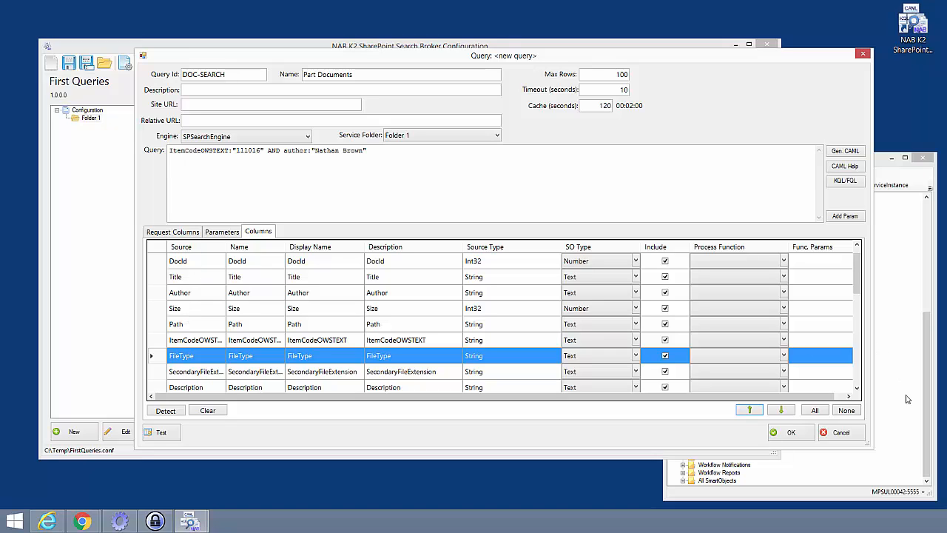
click(847, 410)
click(664, 340)
click(665, 356)
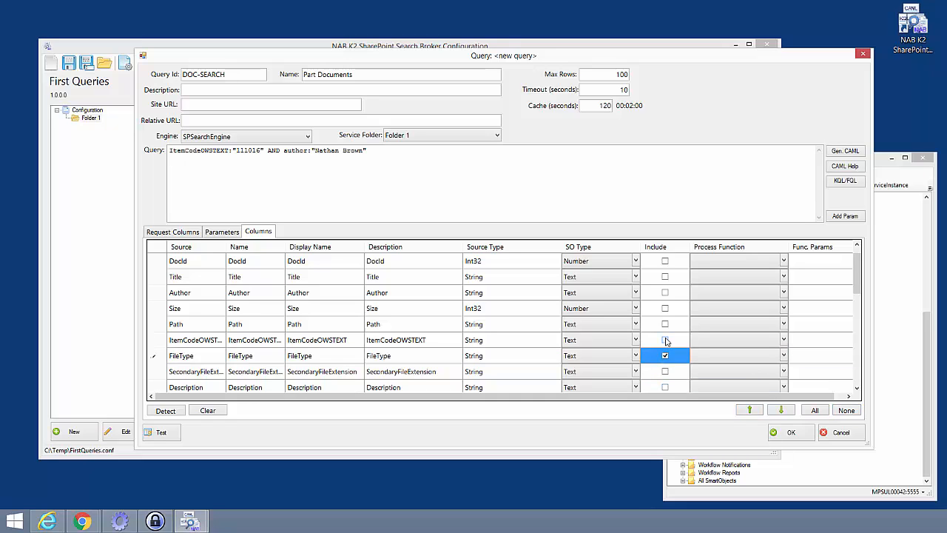
click(673, 342)
click(664, 324)
click(664, 308)
click(664, 292)
click(665, 277)
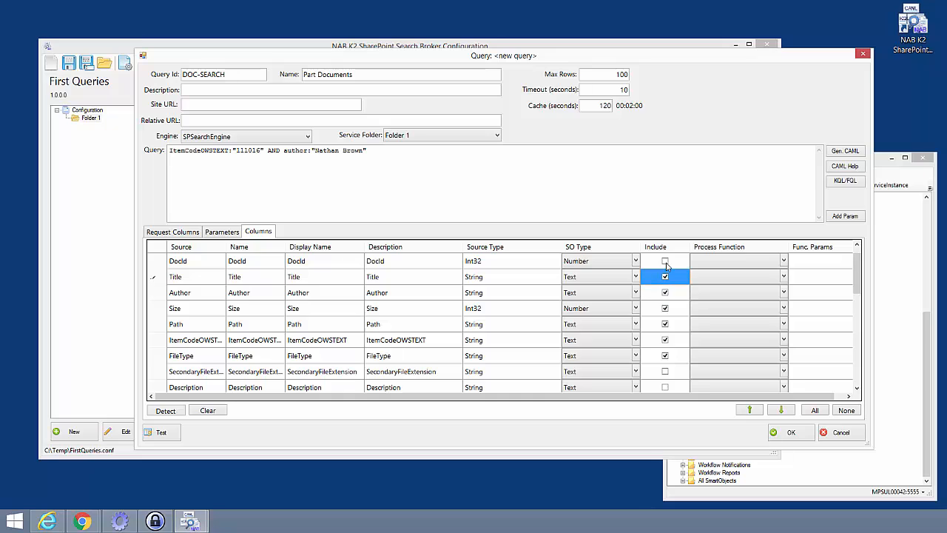
click(665, 260)
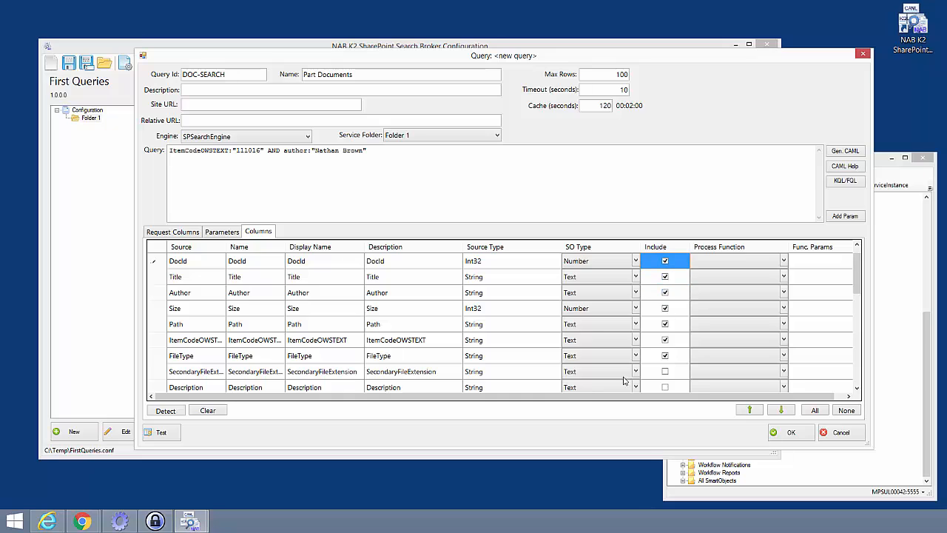
click(666, 293)
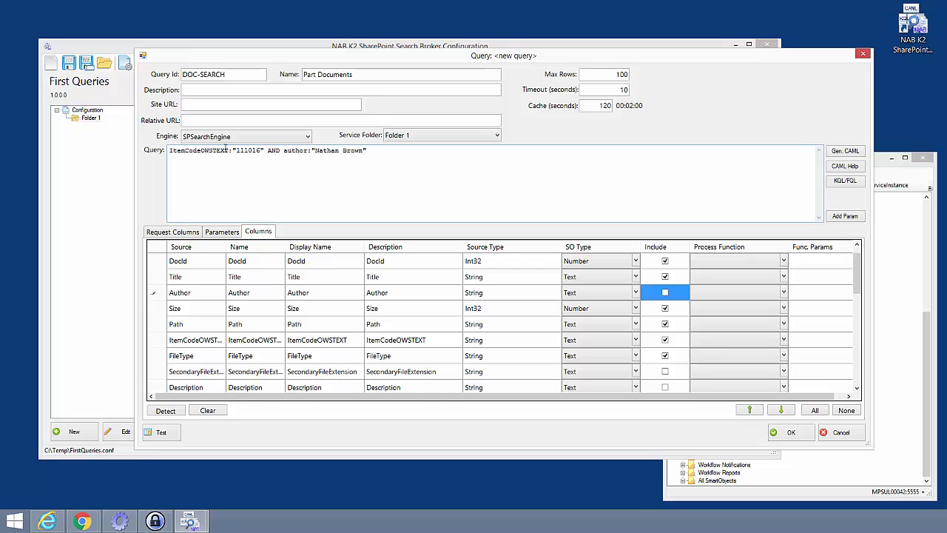
Replace the 111016 value in the query with a PARTNUMBER parameter placeholder.
drag(237, 150, 262, 150)
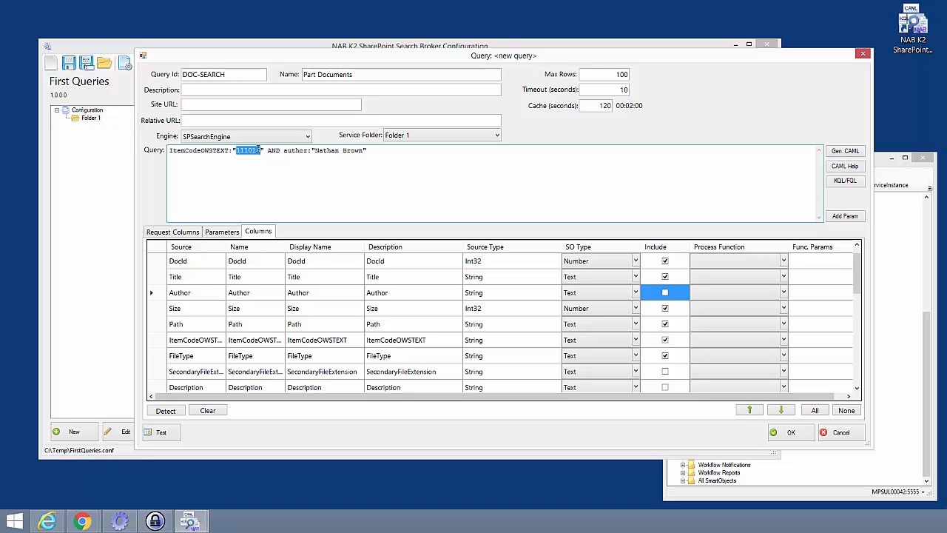
key(BackSpace)
click(843, 215)
text(PARTS)
key(BackSpace)
text(NUMBER}%%)
Detect the query parameters, accepting removal of any unused parameters.
click(214, 234)
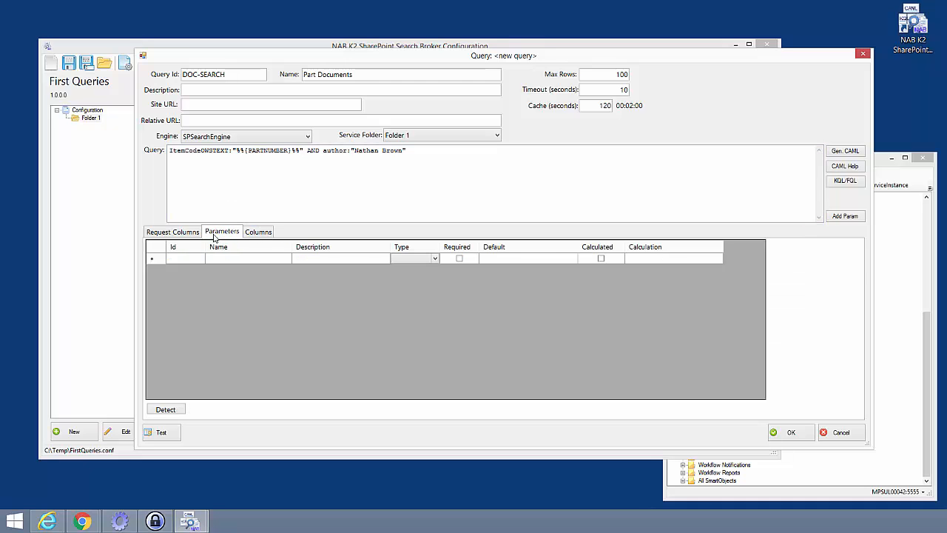
click(166, 410)
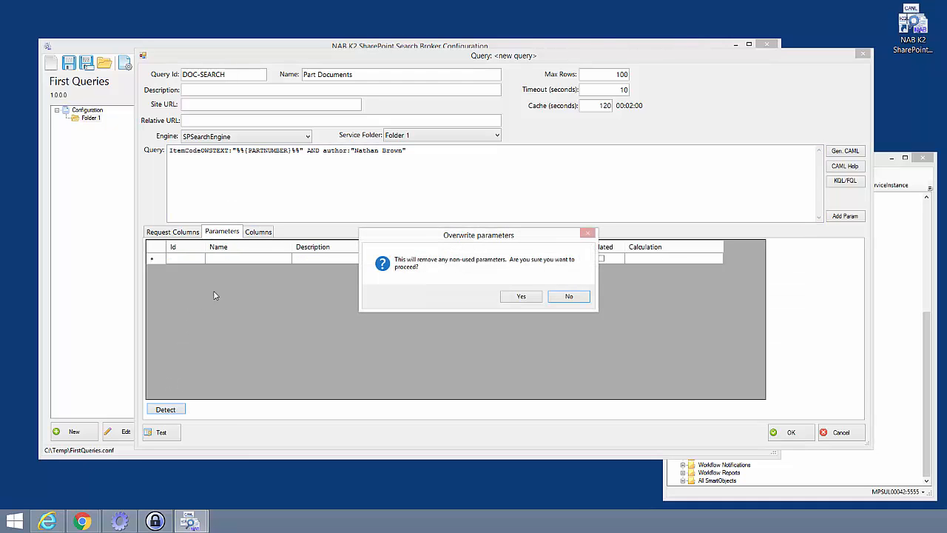
click(532, 297)
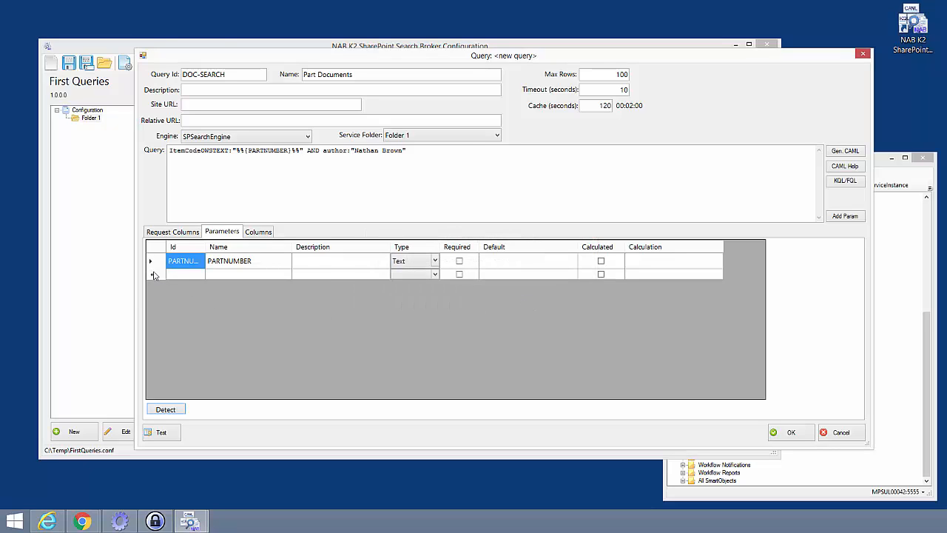
Name the PARTNUMBER parameter Part Number, mark it required, and confirm the query.
click(212, 263)
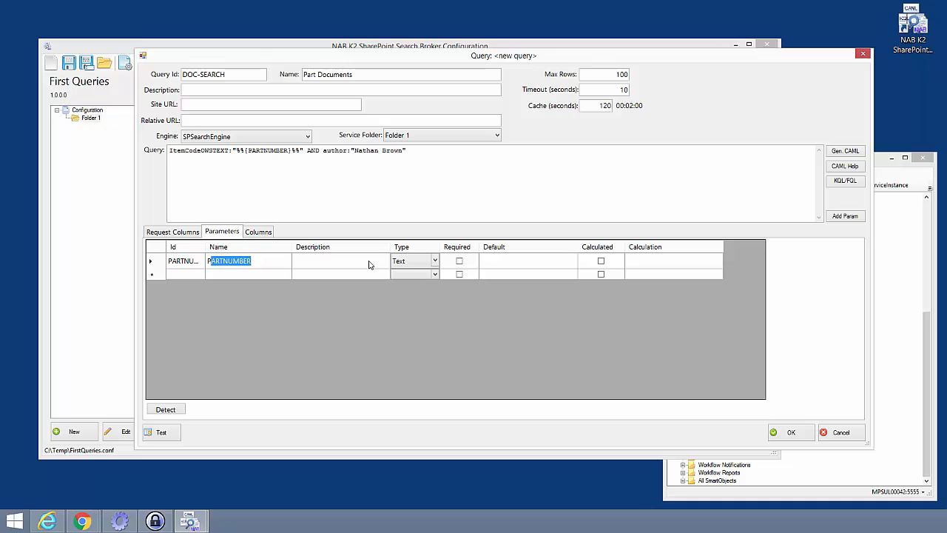
text(art Number)
click(369, 265)
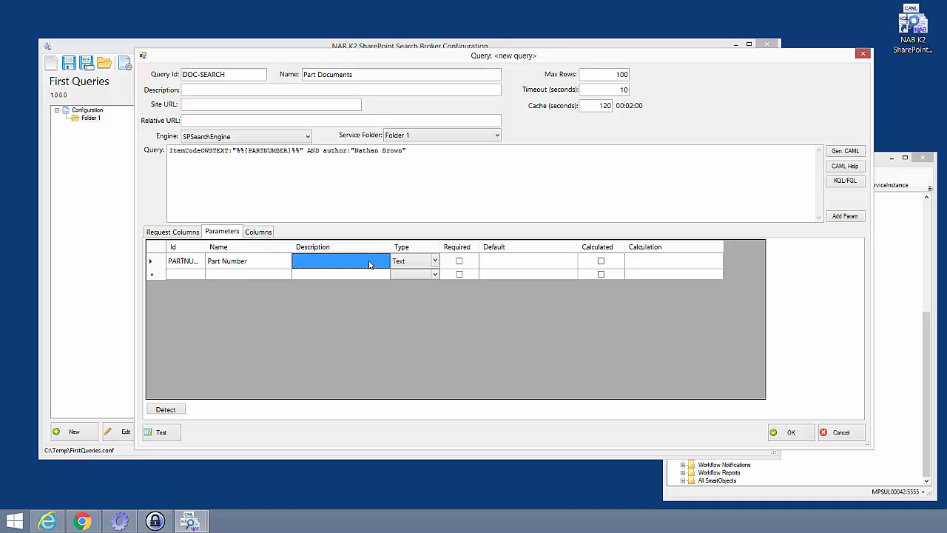
click(459, 260)
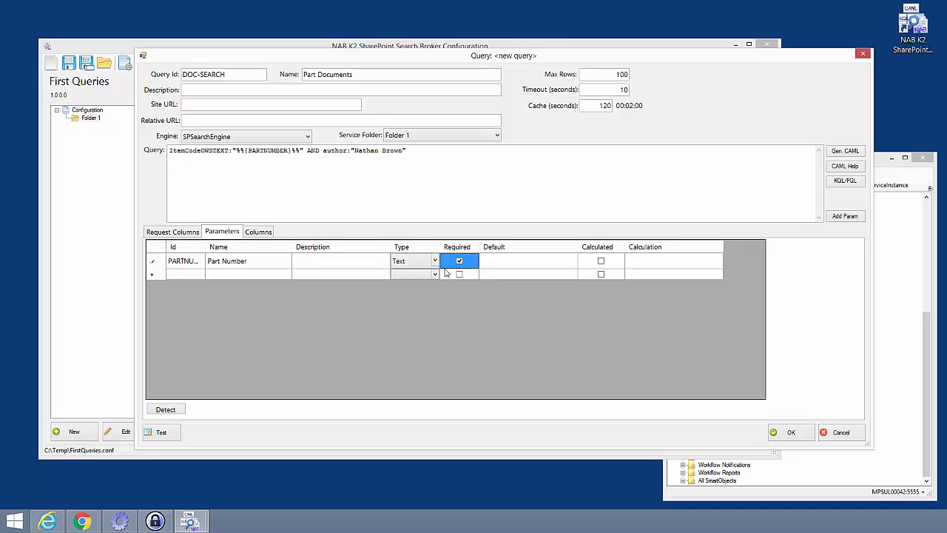
click(792, 433)
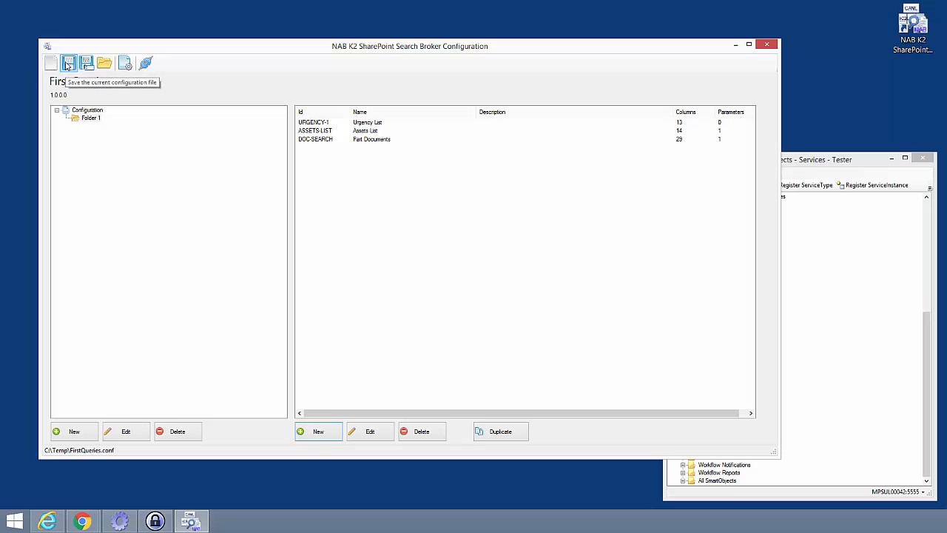
In the SmartObjects Services Tester, refresh the First Queries service instance.
click(814, 163)
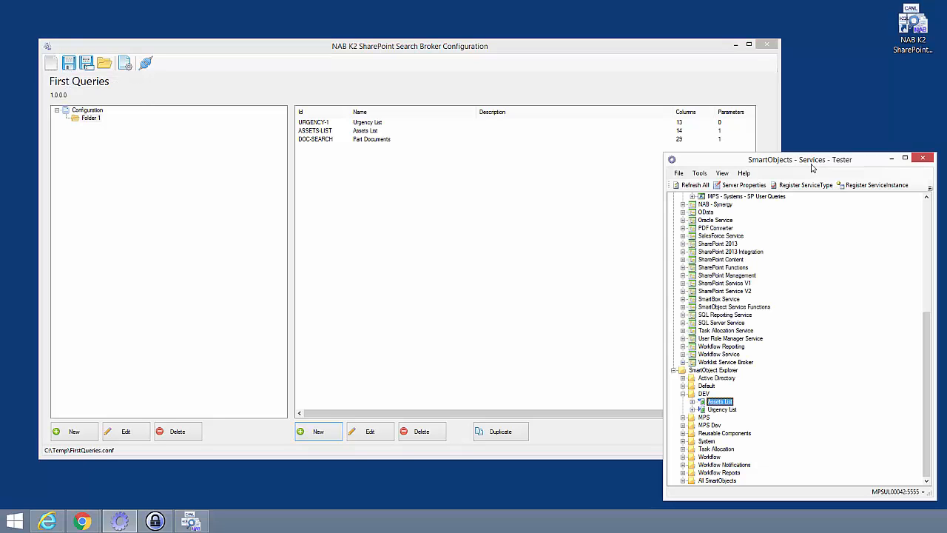
click(716, 230)
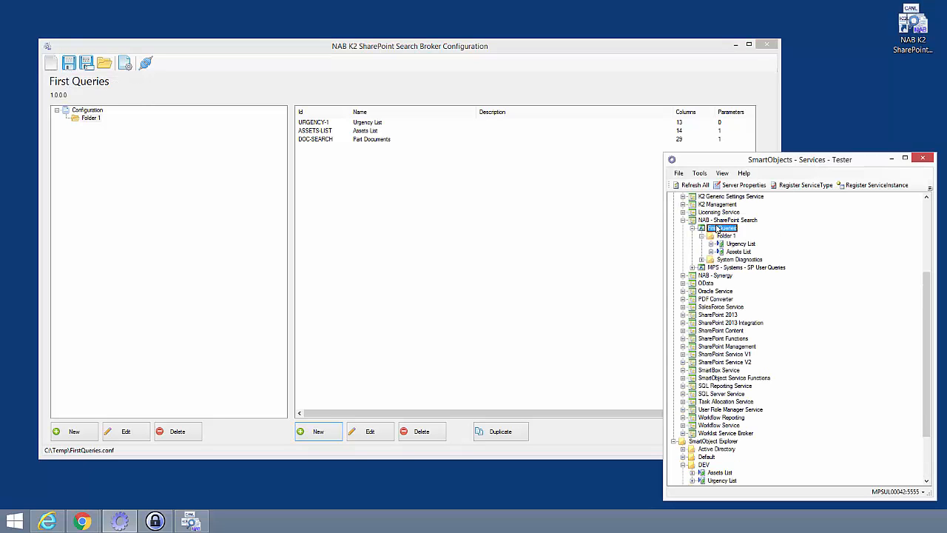
right_click(716, 229)
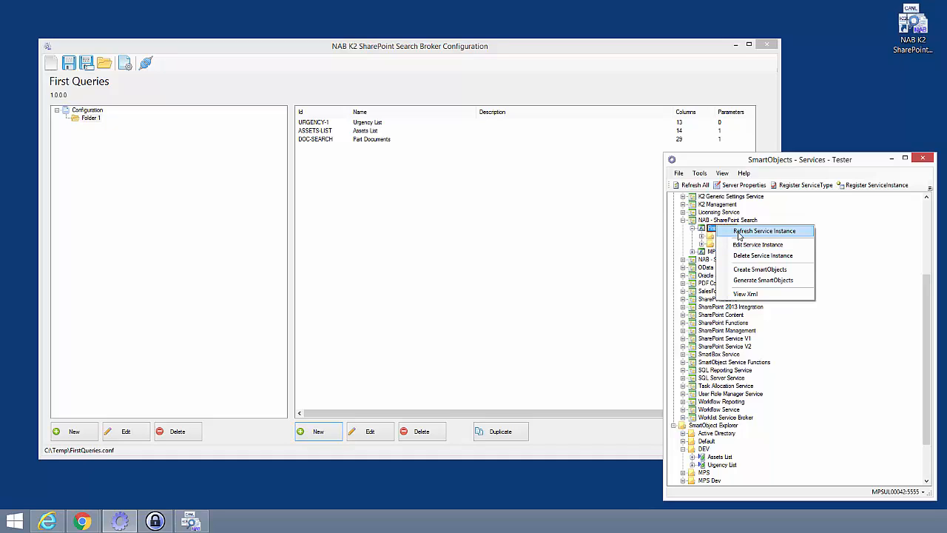
click(738, 233)
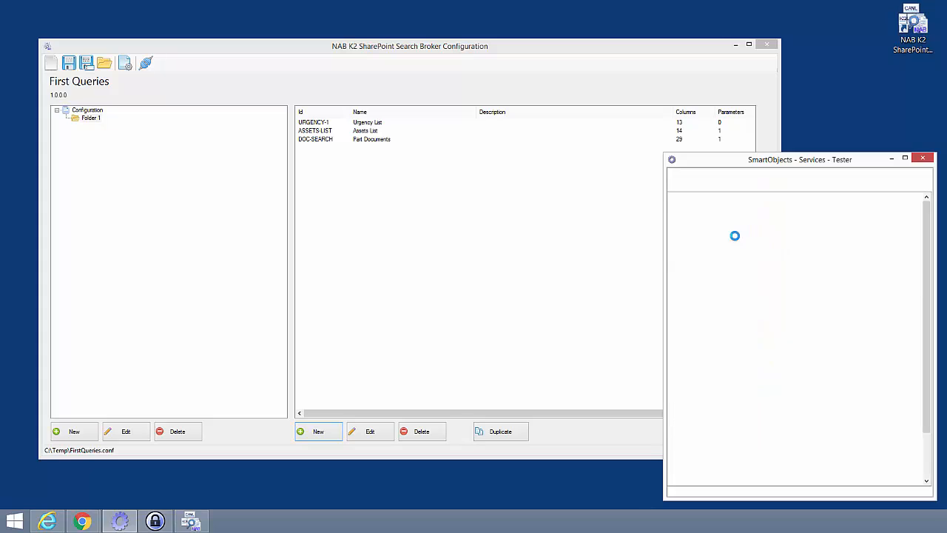
Start creating a SmartObject from the Part Documents service object in Folder 1.
double_click(704, 207)
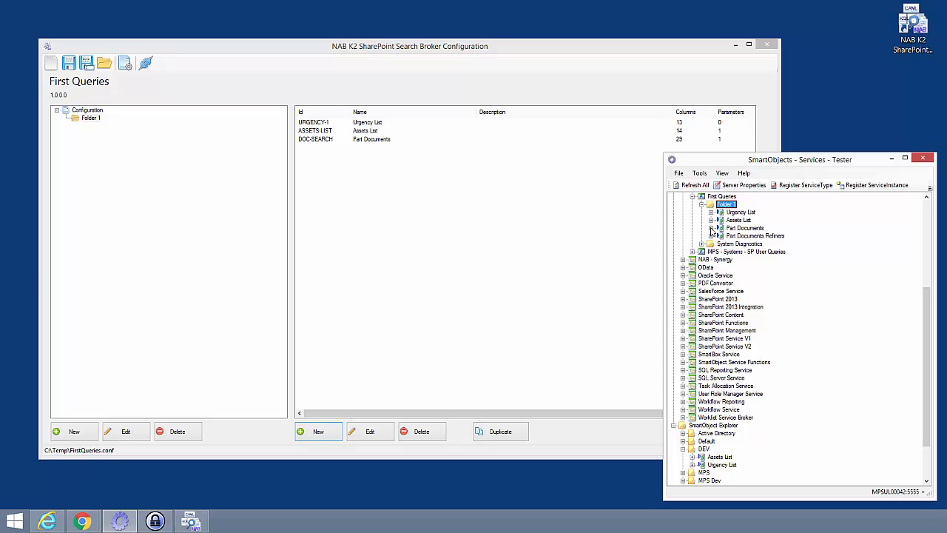
right_click(726, 230)
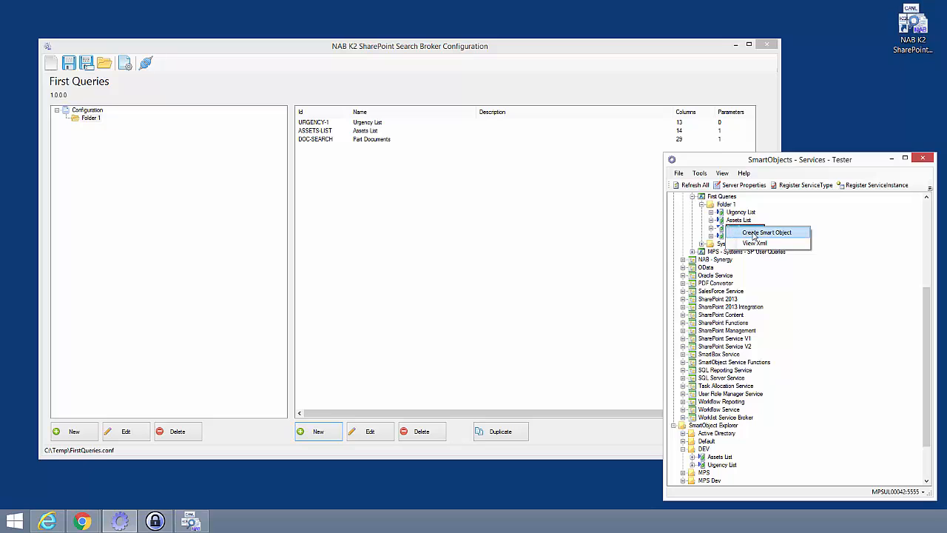
click(755, 233)
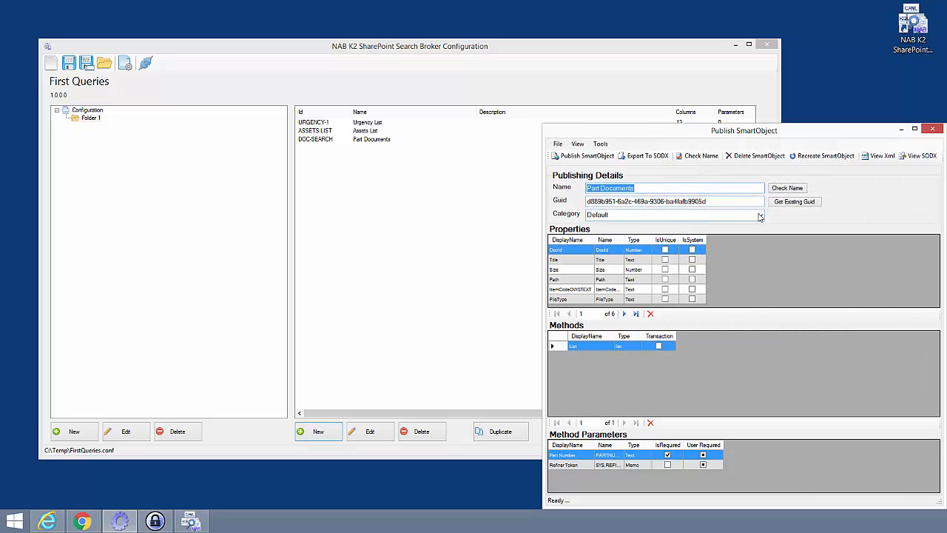
Set the SmartObject's category to DEV, publish it, and close the publishing window.
click(760, 216)
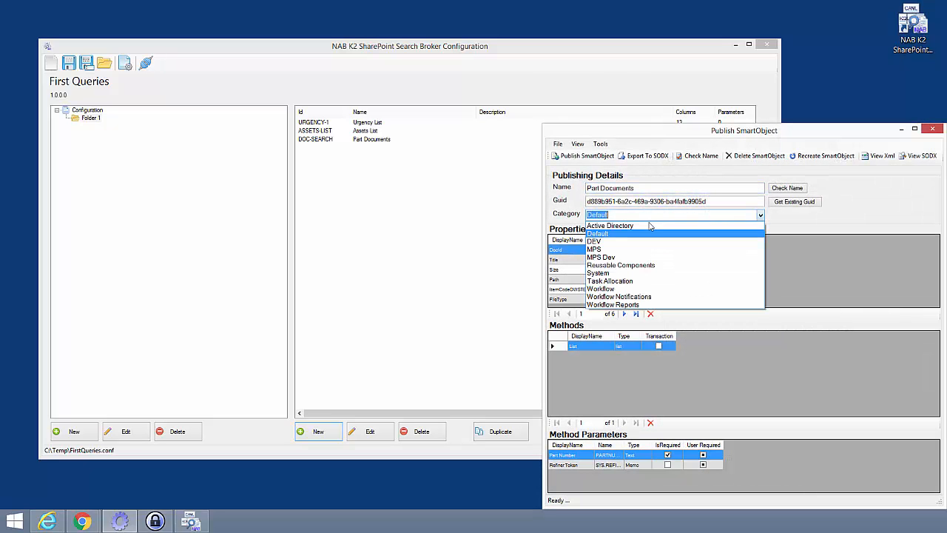
click(604, 241)
click(570, 156)
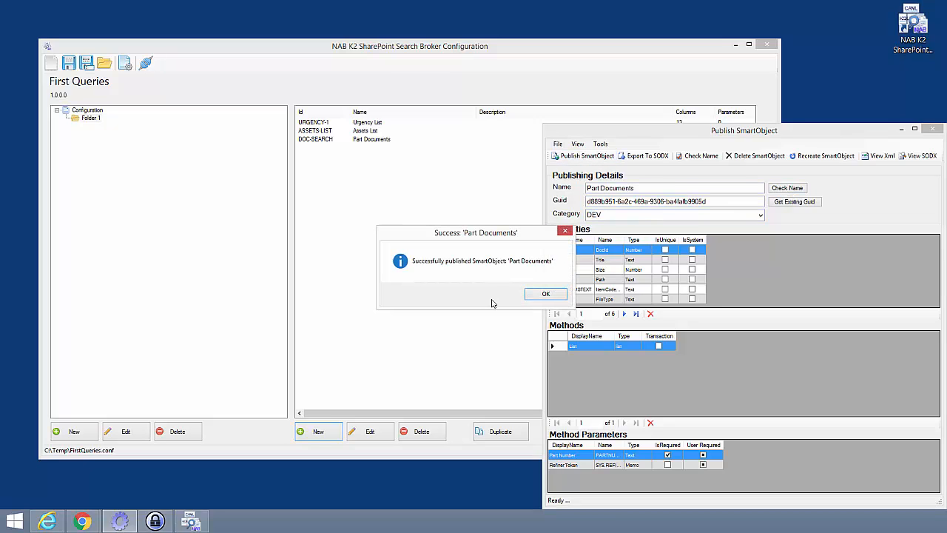
click(545, 294)
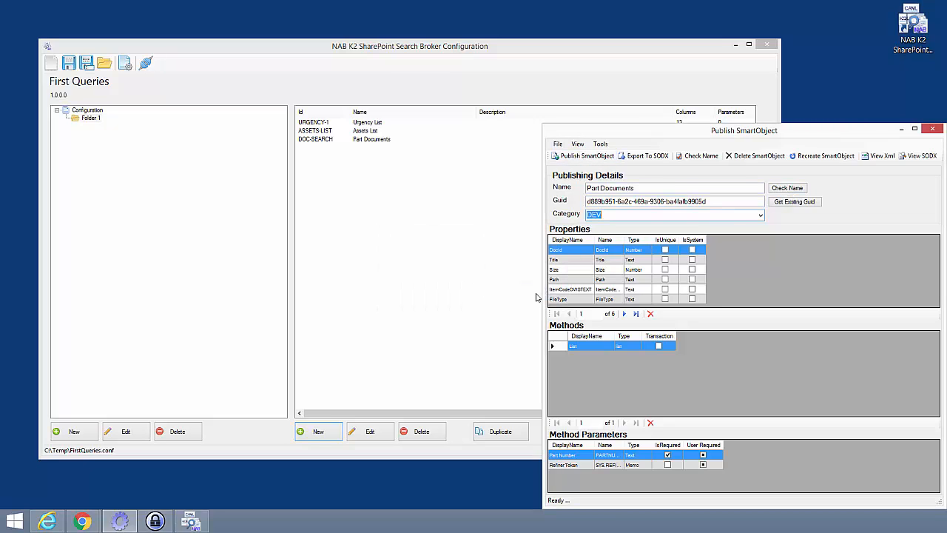
click(934, 129)
Execute the Part Documents SmartObject in DEV with its List method for Part Number 111016.
scroll(719, 355, down, 5)
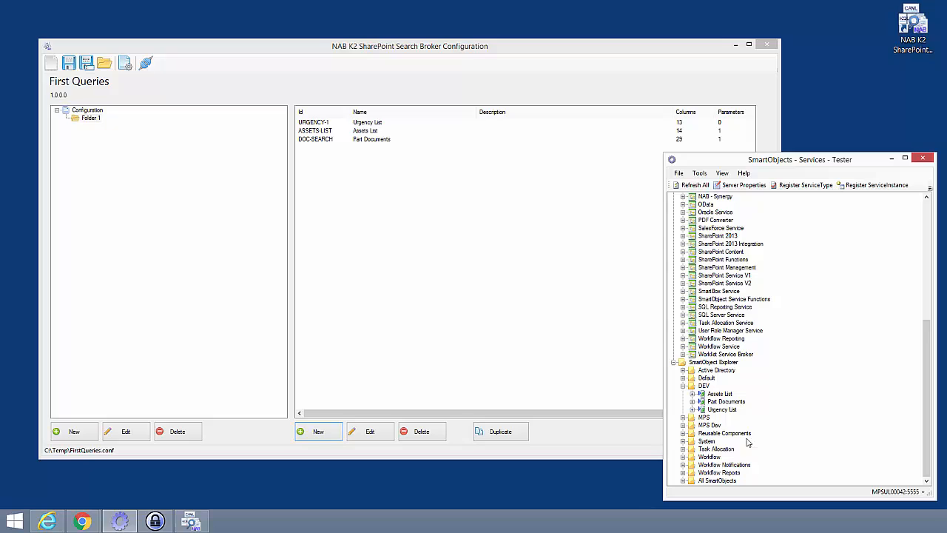
right_click(710, 405)
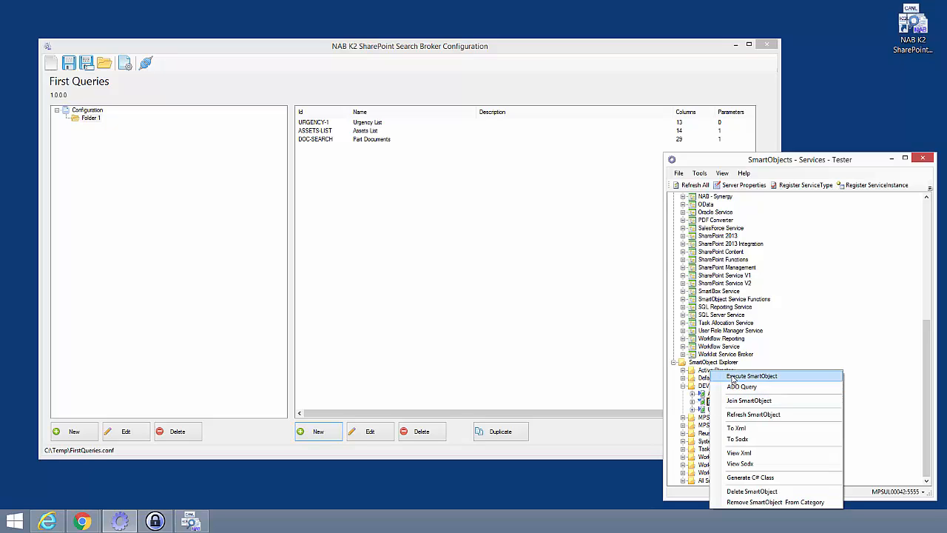
click(748, 376)
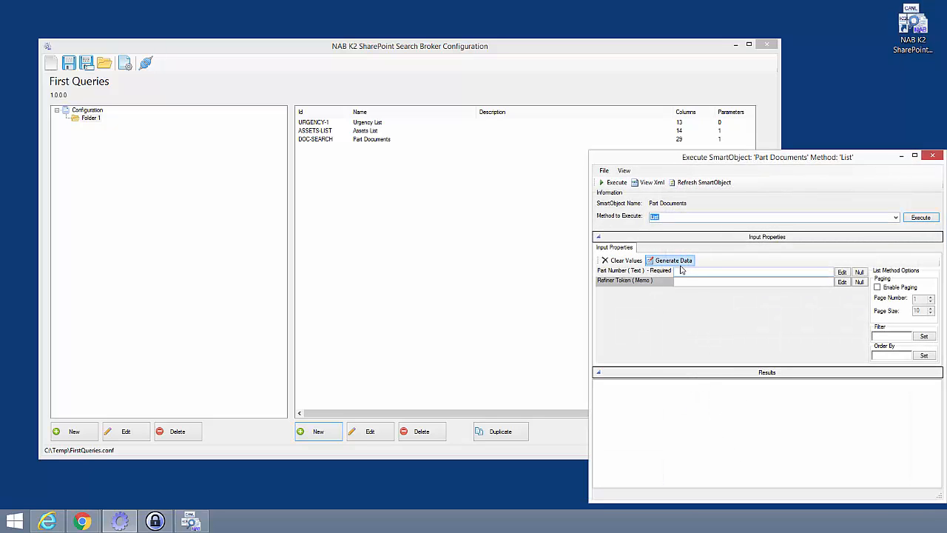
click(740, 273)
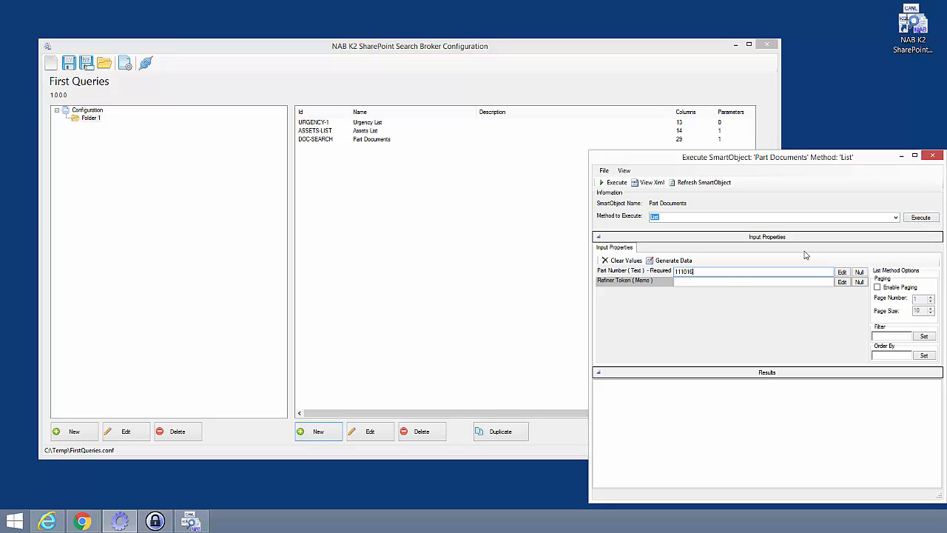
click(921, 218)
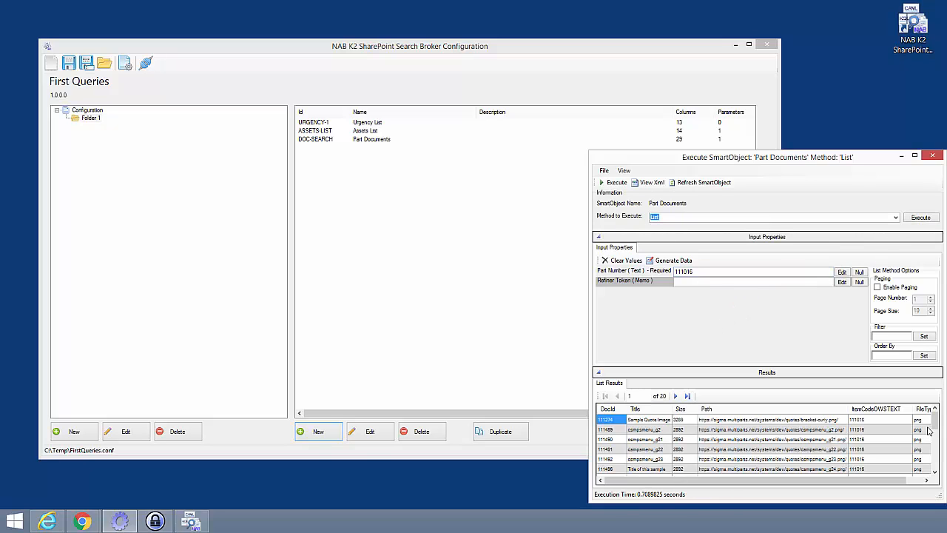
Run the List method again with Part Number 111017.
mouse_move(936, 427)
mouse_down()
mouse_move(938, 472)
mouse_move(935, 419)
mouse_up()
click(697, 271)
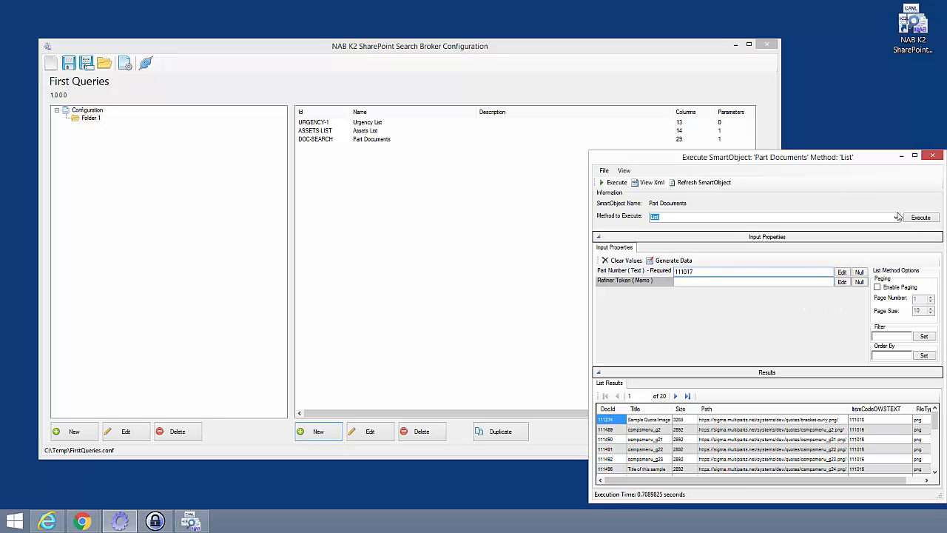
click(921, 218)
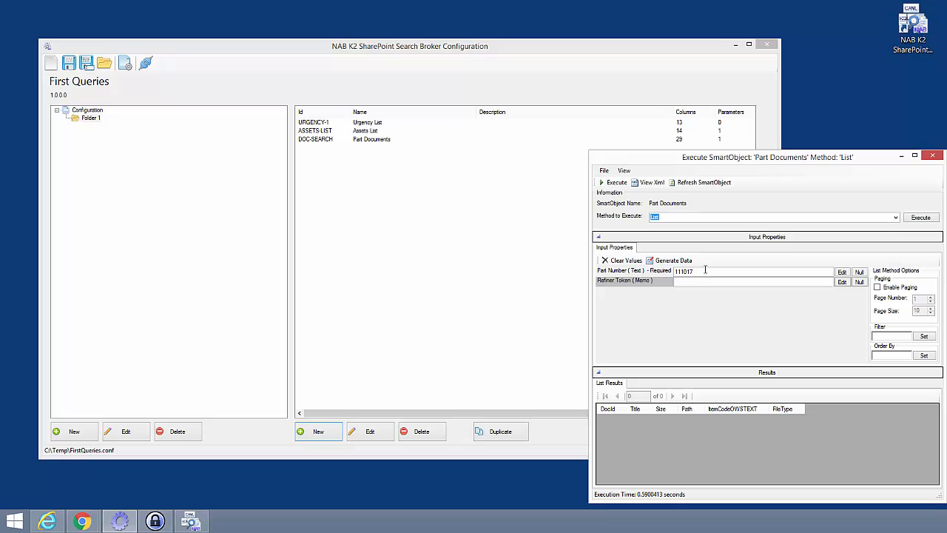
Run the List method with Part Number CVS1001.
click(646, 273)
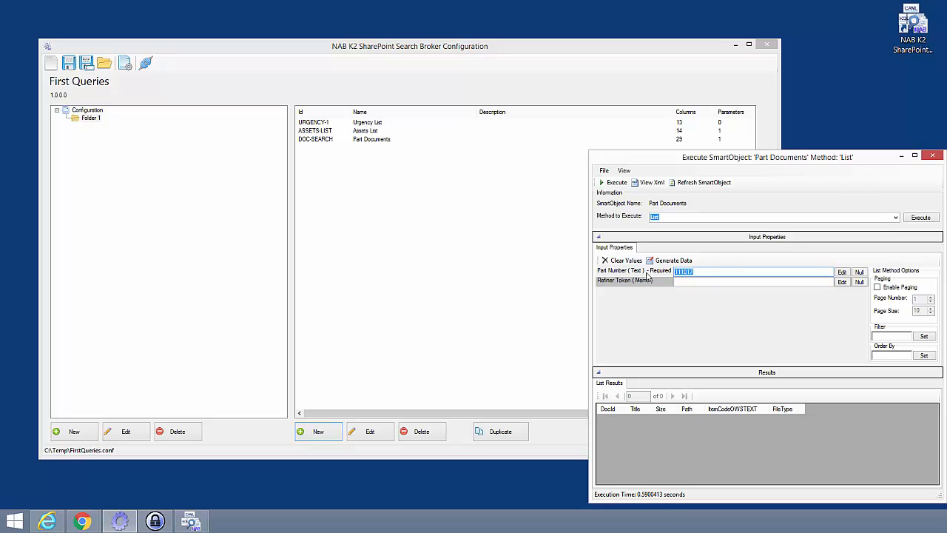
text(CVS1001)
click(921, 217)
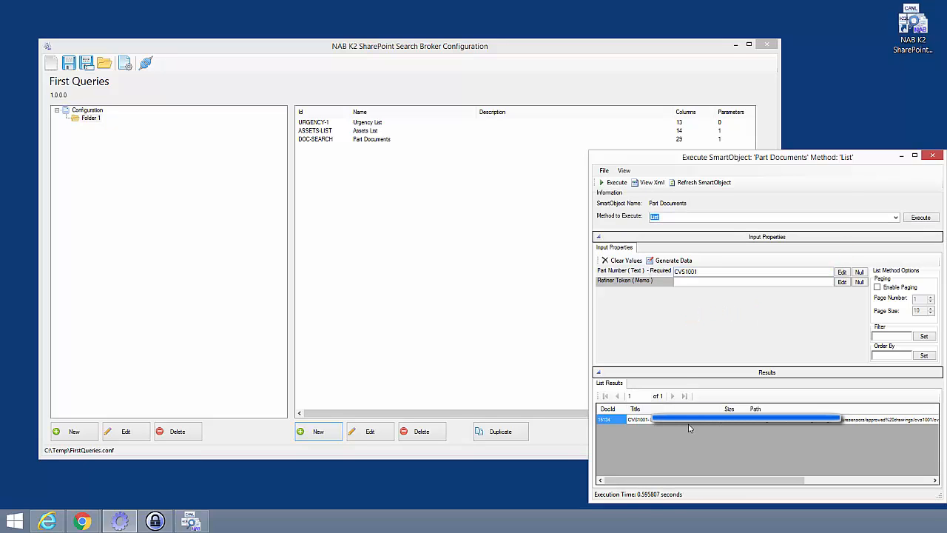
Run the List method with Part Number 111016 and close the execution window.
click(614, 274)
key(Delete)
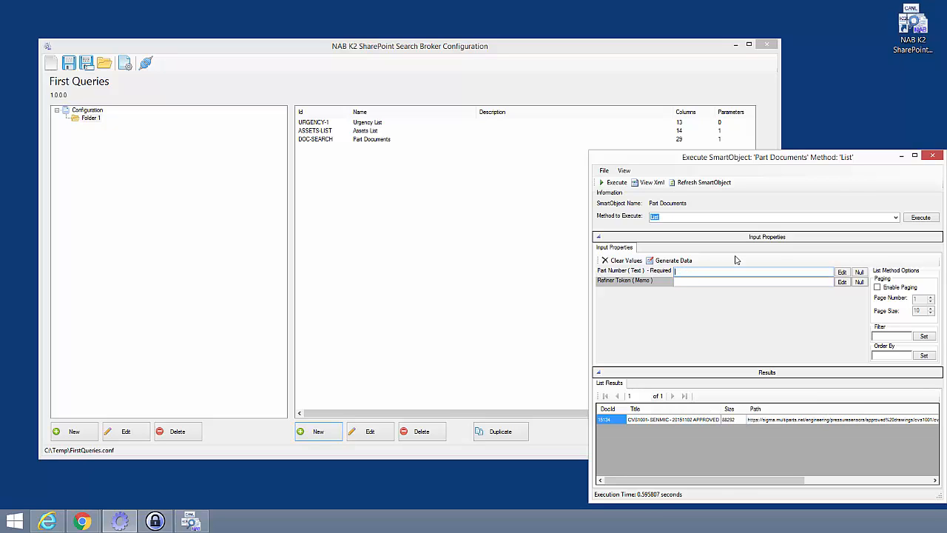
text(111016)
click(918, 217)
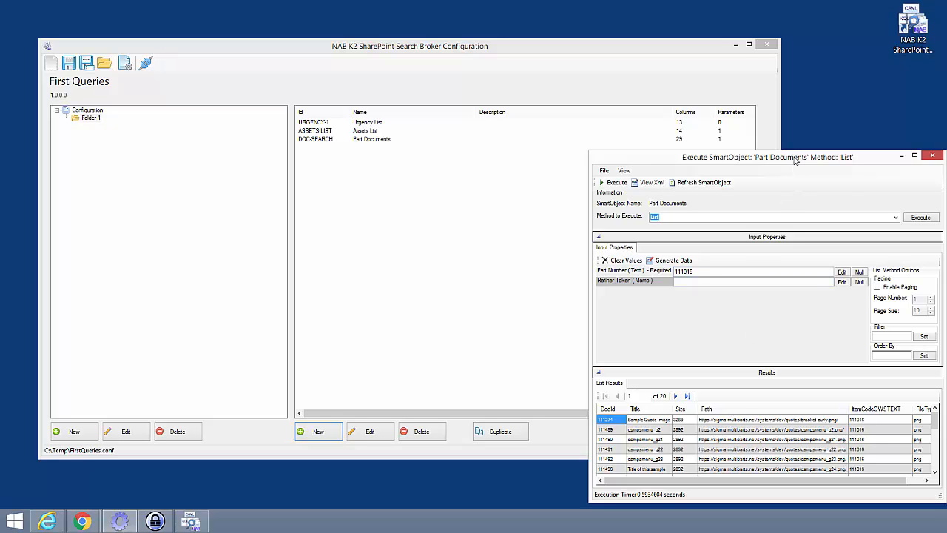
click(932, 155)
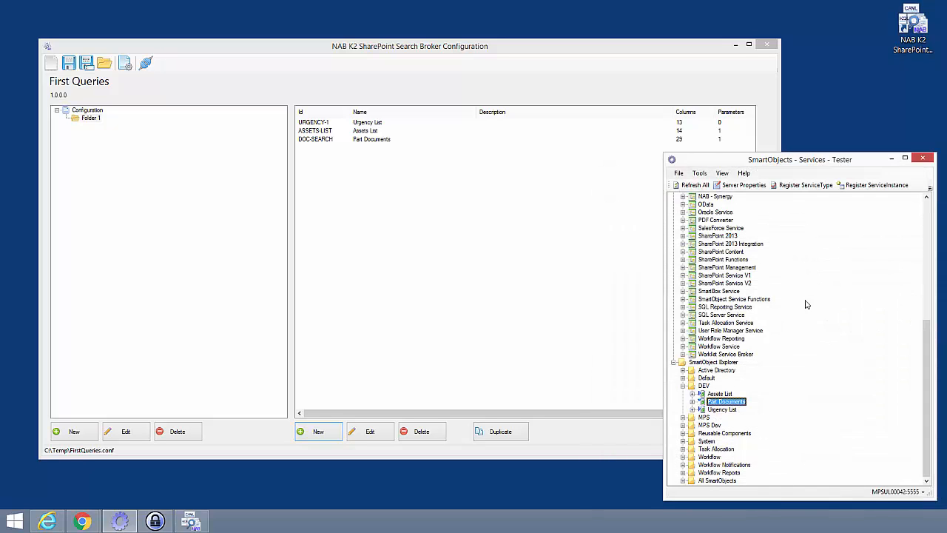
Start creating a SmartObject from the Part Documents Refiners service object in Folder 1.
scroll(735, 303, up, 4)
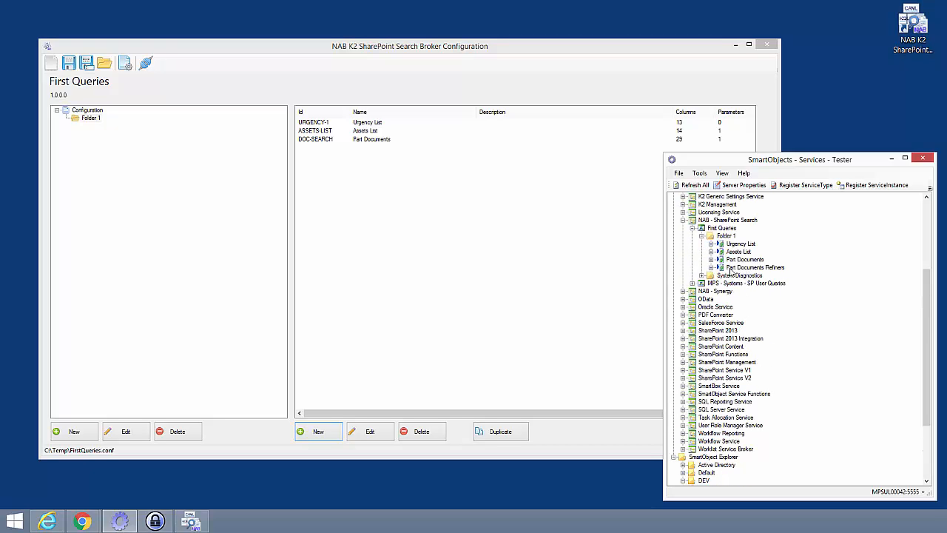
click(730, 270)
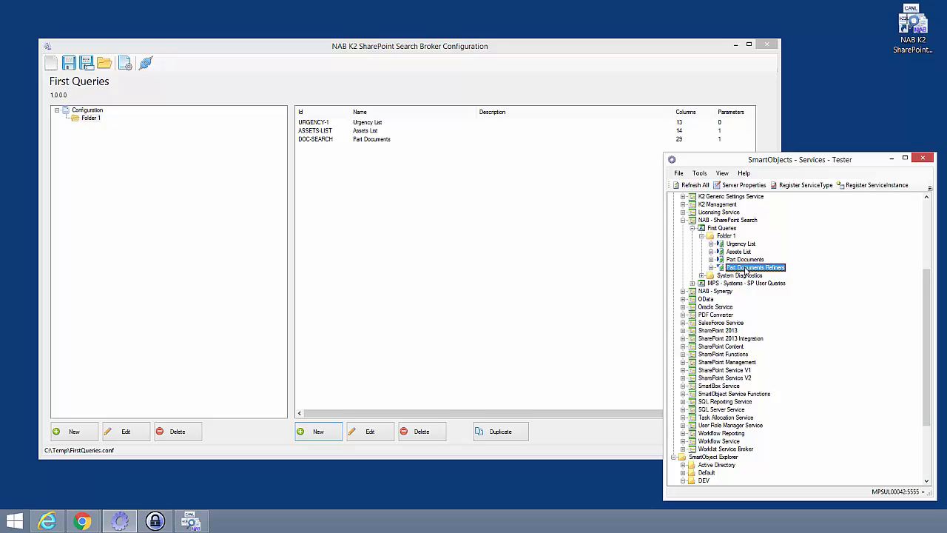
right_click(739, 268)
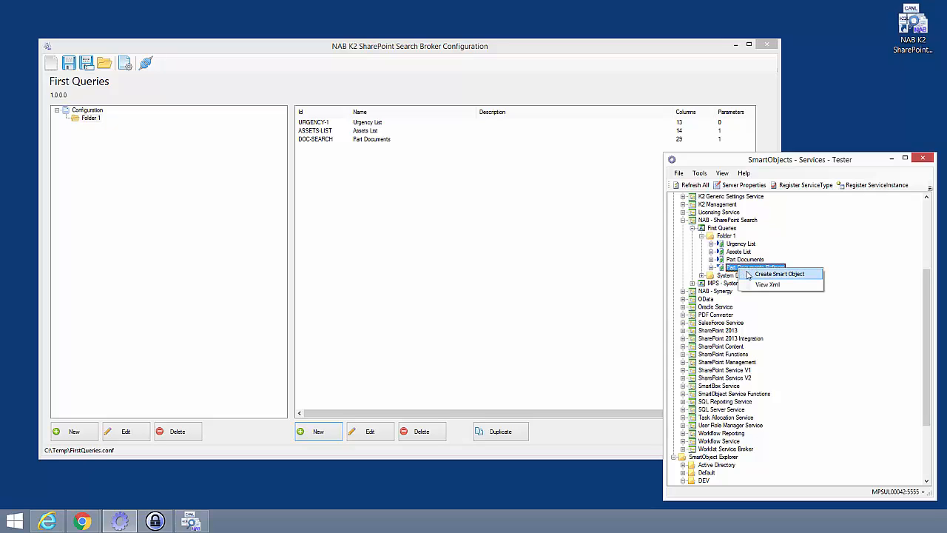
click(757, 274)
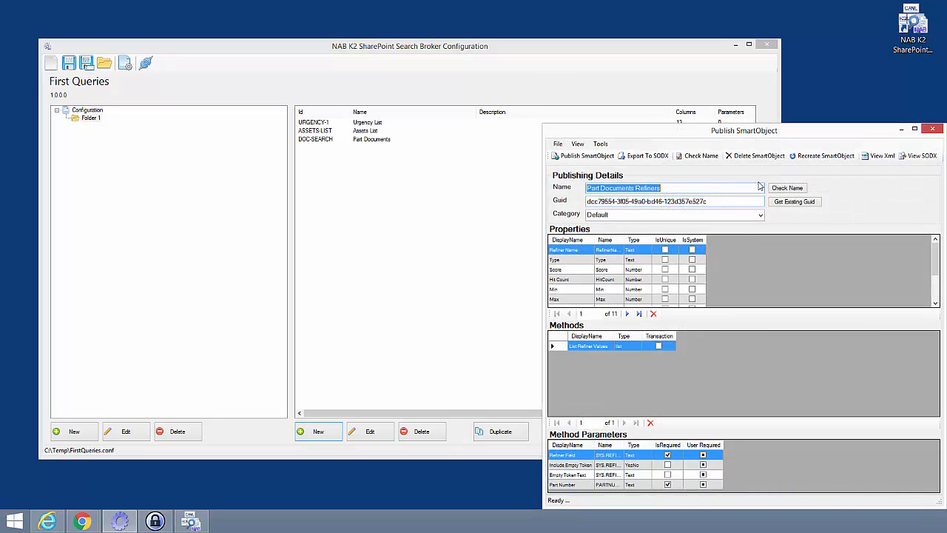
Set the category to DEV, publish the Part Documents Refiners SmartObject, and close the publishing window.
click(761, 216)
click(601, 234)
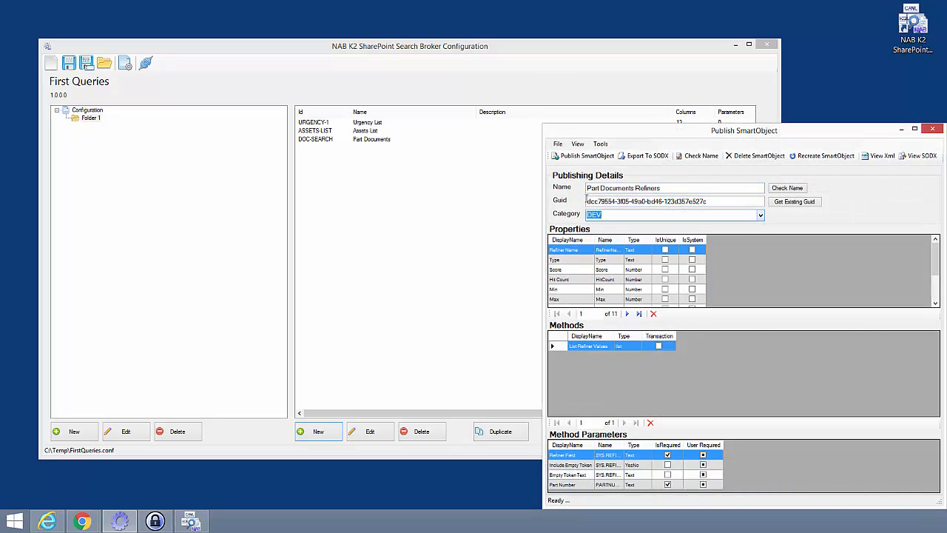
click(584, 155)
key(Return)
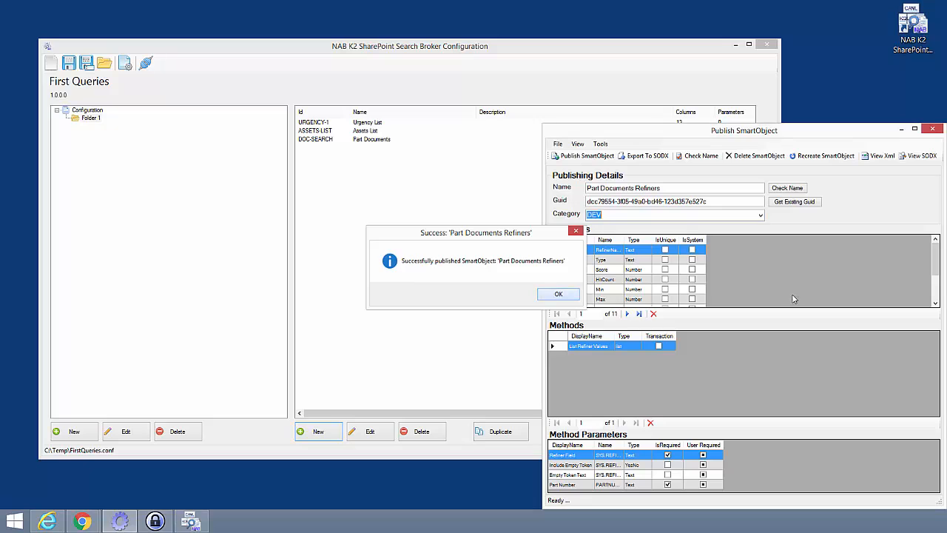
click(933, 130)
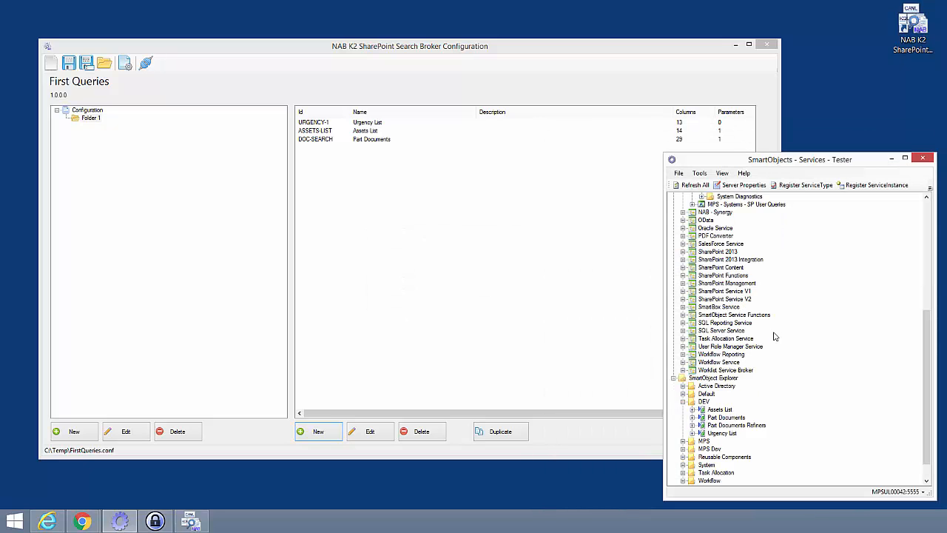
Open the Part Documents Refiners SmartObject in DEV for execution with the List Refiner Values method.
click(714, 401)
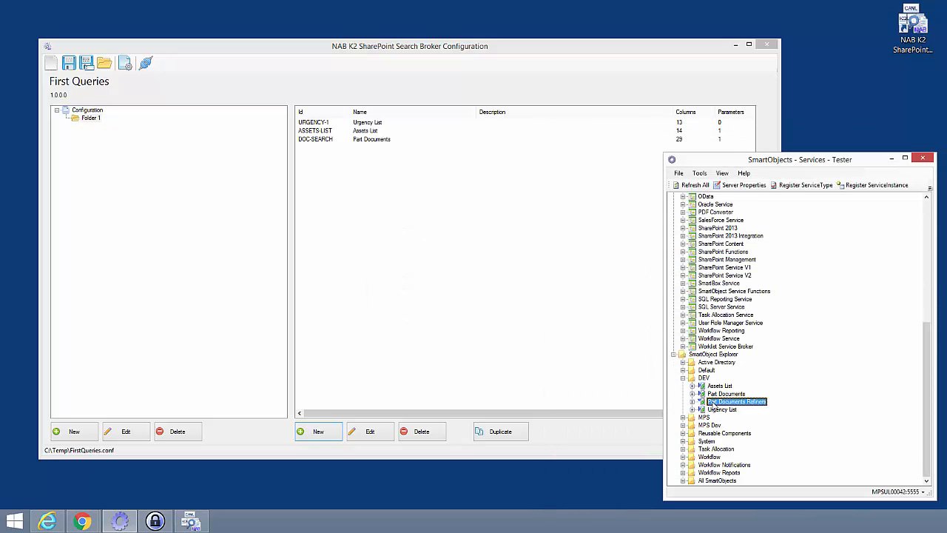
right_click(714, 401)
click(737, 383)
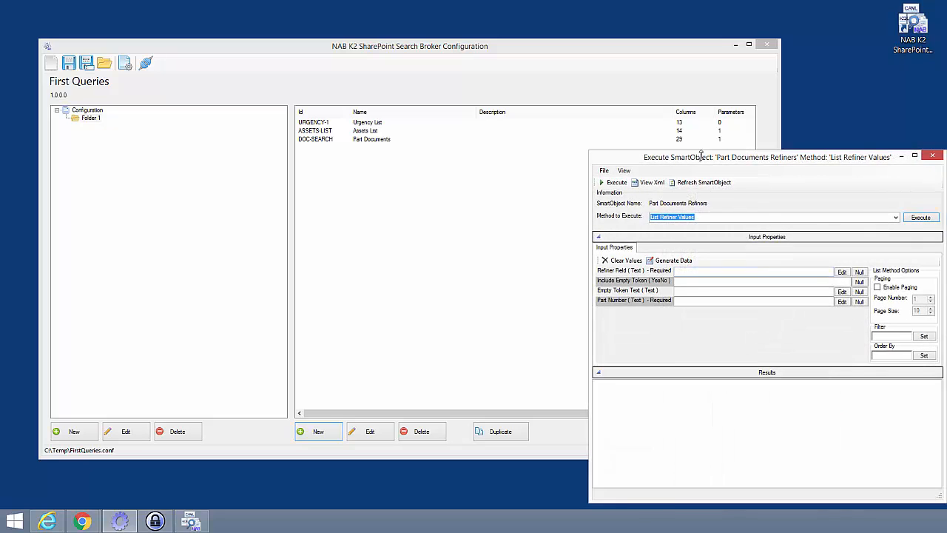
drag(699, 155, 556, 117)
click(753, 181)
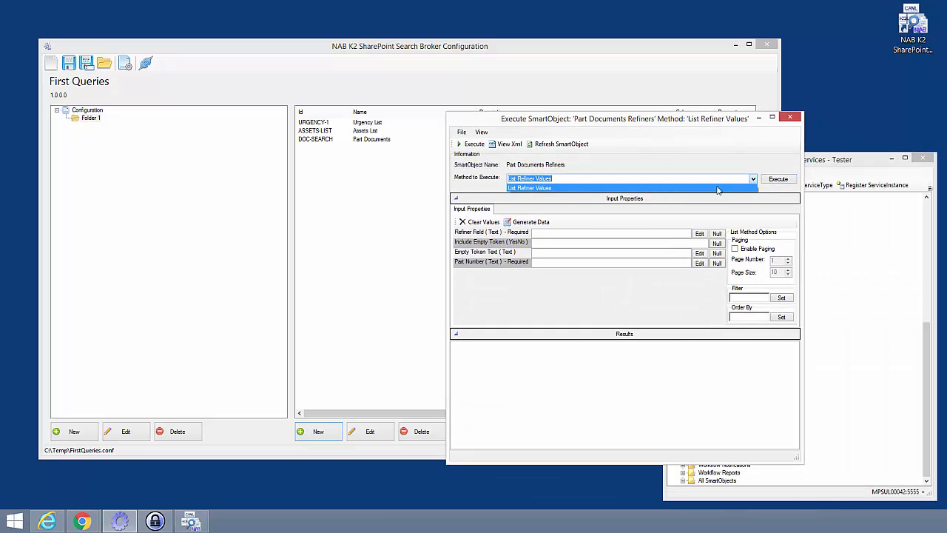
click(518, 189)
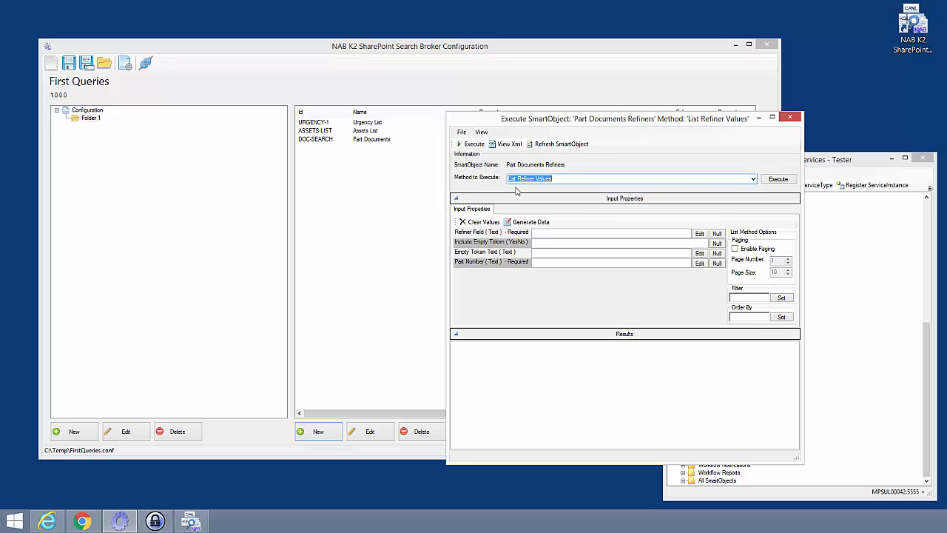
Execute List Refiner Values with Refiner Field SPContentType and Part Number 111016.
click(542, 235)
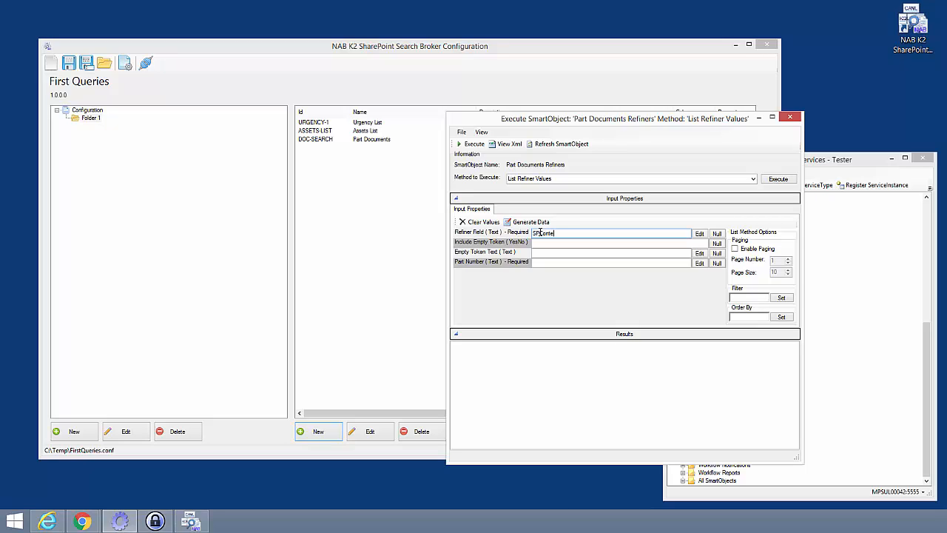
text(ntType)
key(Tab)
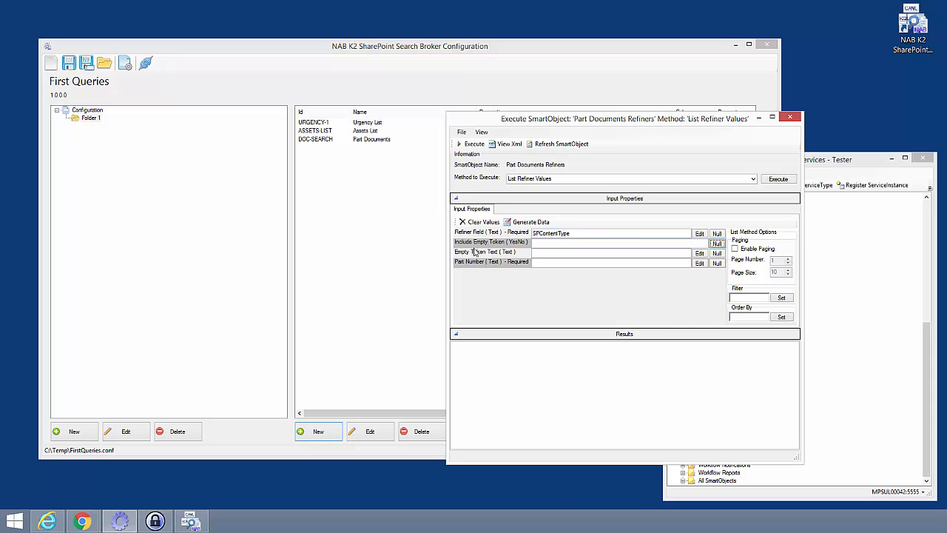
click(549, 262)
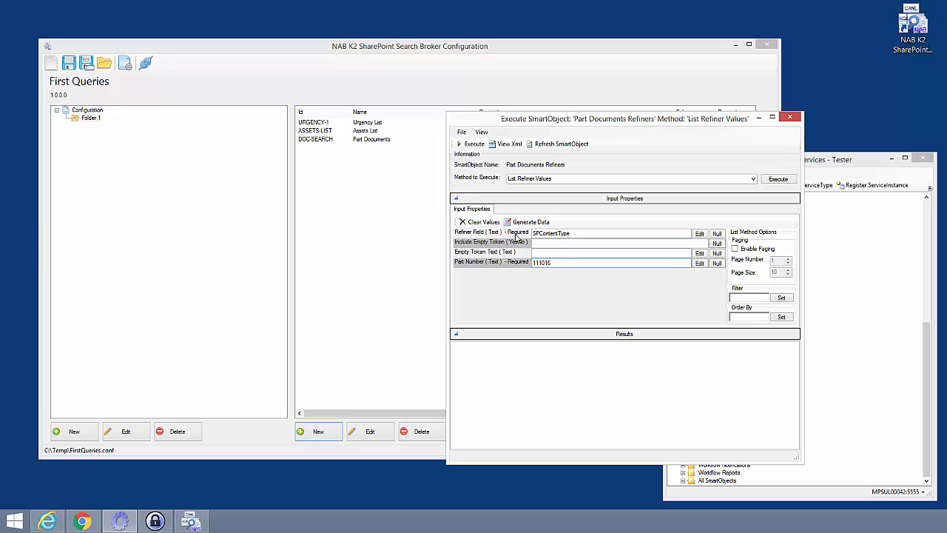
click(519, 265)
click(578, 233)
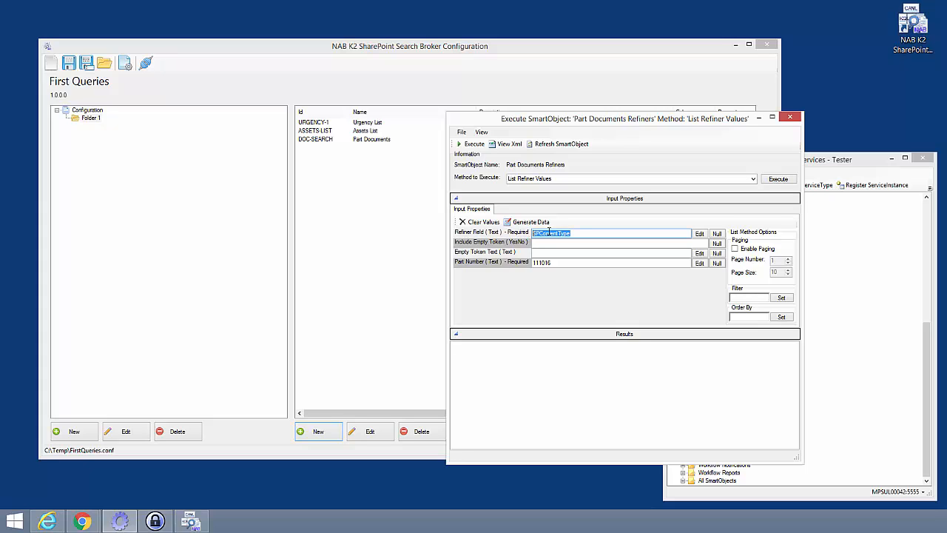
click(768, 182)
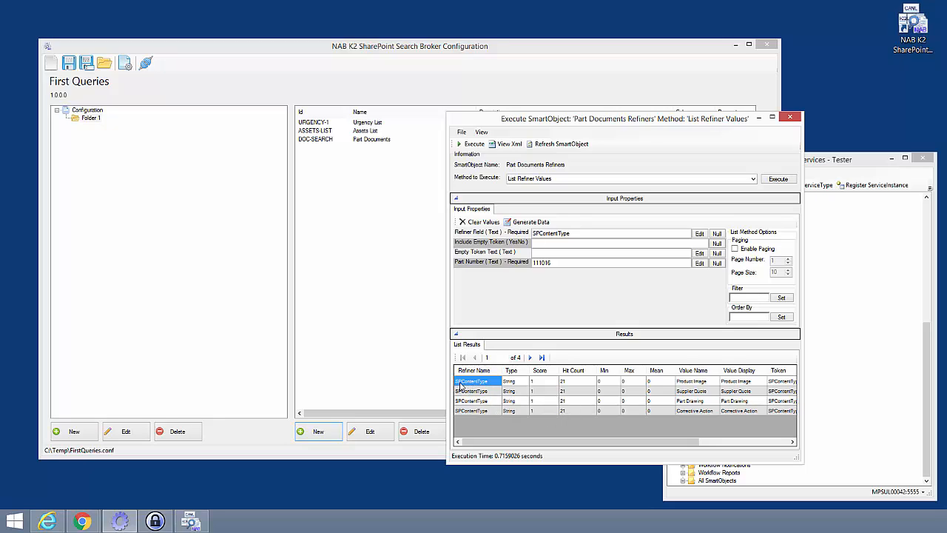
Examine the refiner results' value names, tokens and counts.
drag(527, 445, 605, 435)
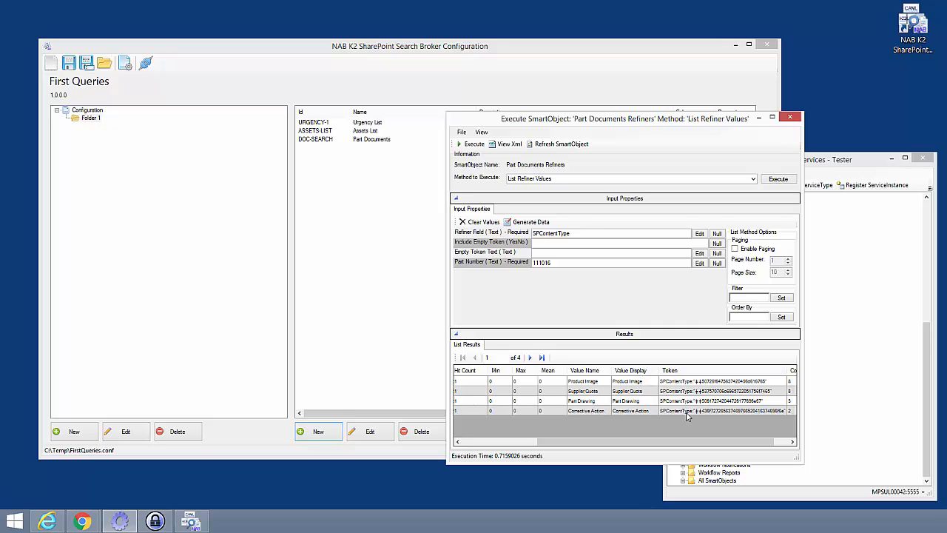
click(574, 383)
drag(604, 442, 623, 442)
click(773, 382)
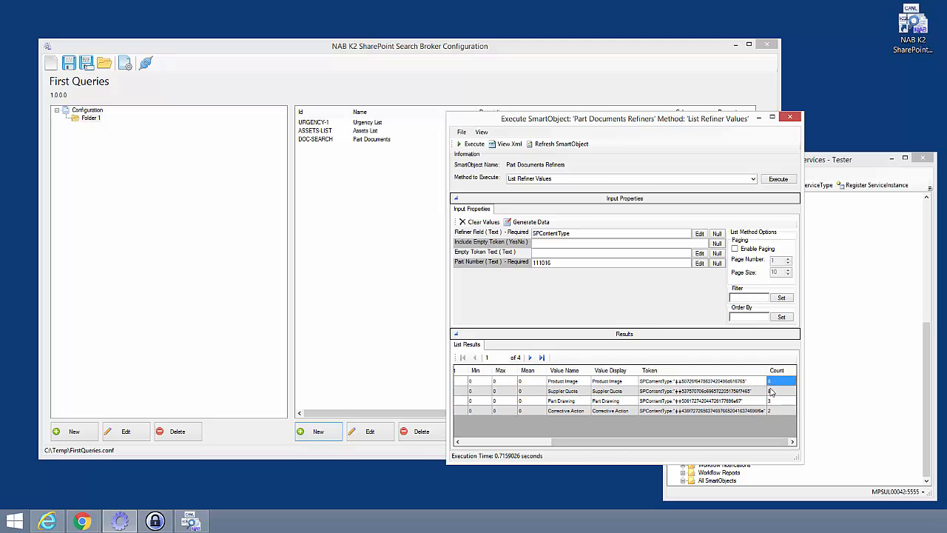
click(552, 391)
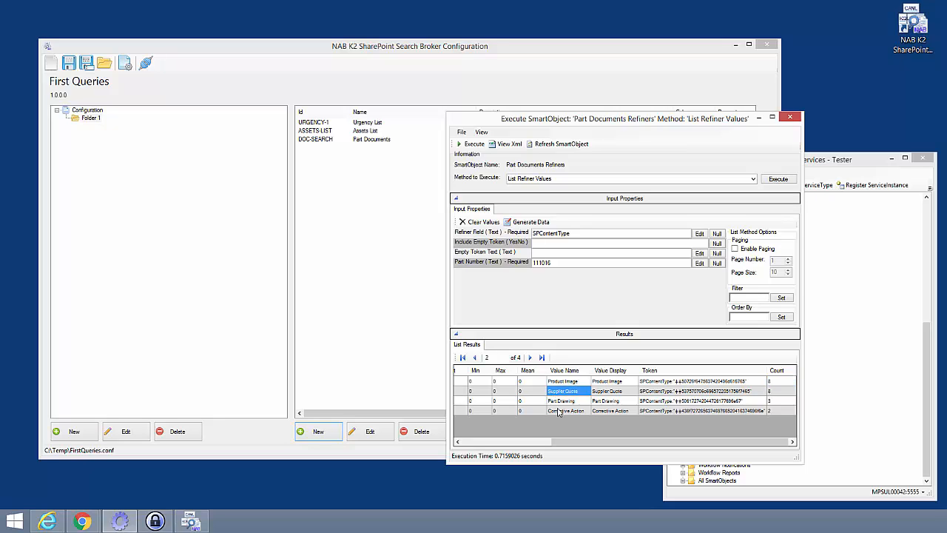
click(784, 391)
click(553, 400)
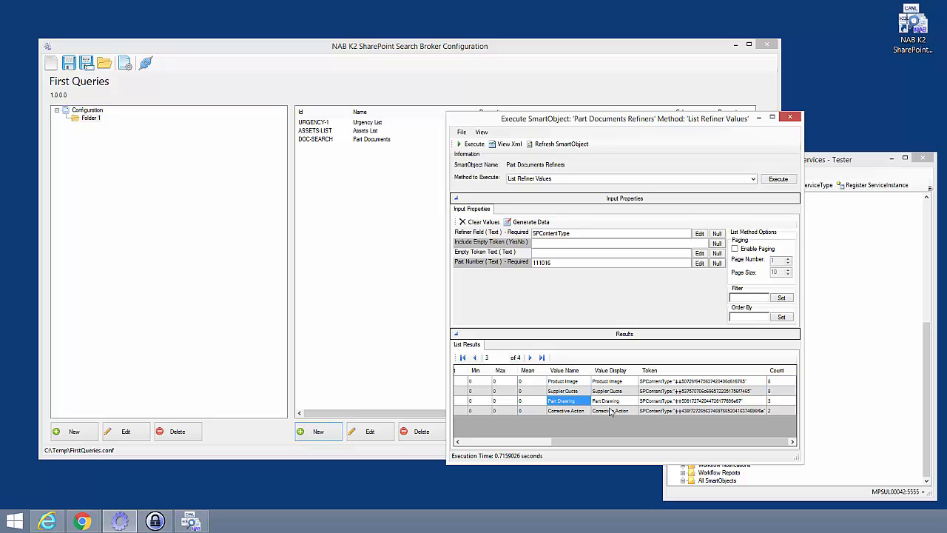
Copy the Supplier Quote refiner token from the results and close the List Refiner Values execution window.
click(769, 400)
click(556, 411)
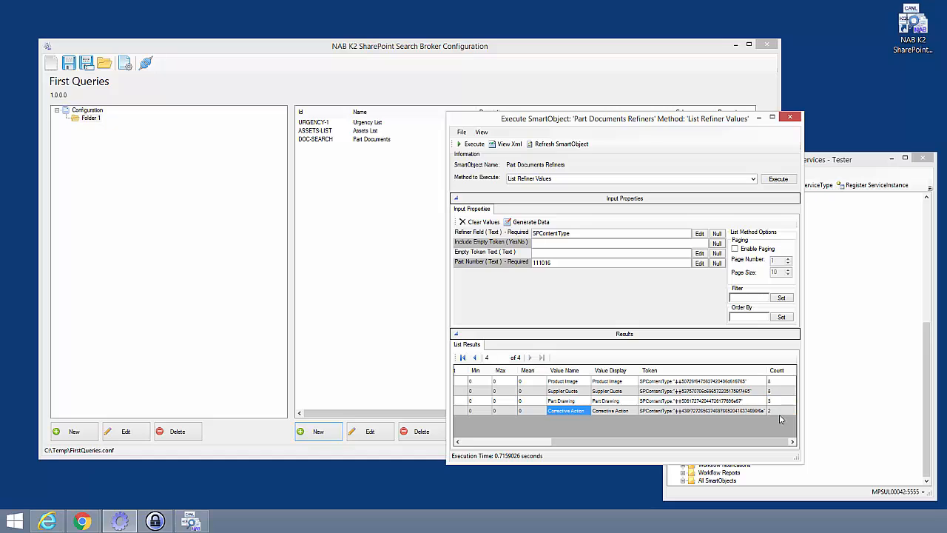
click(780, 411)
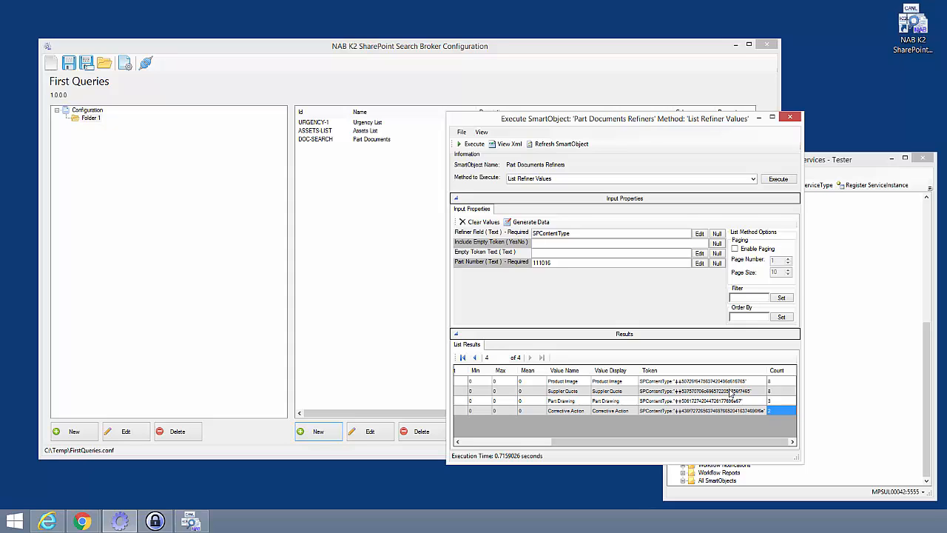
click(651, 403)
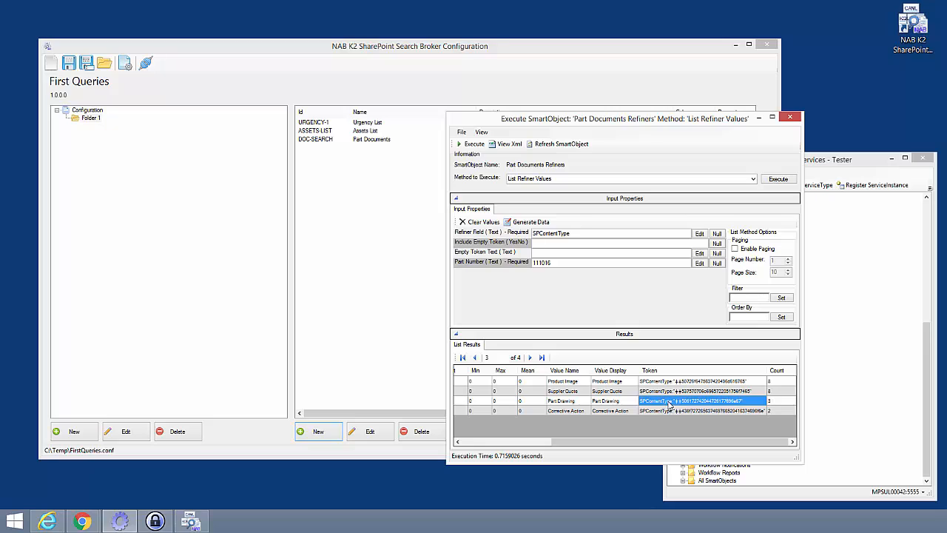
click(669, 392)
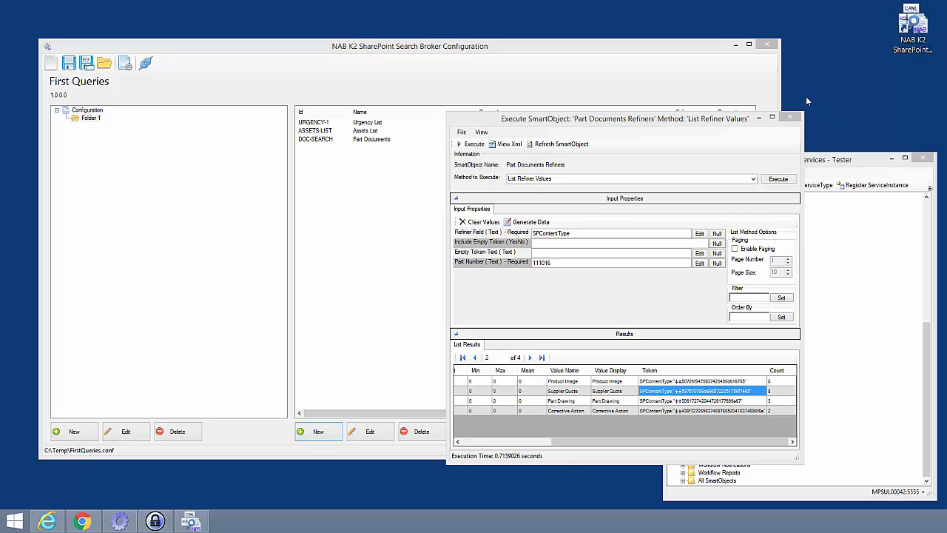
click(790, 116)
Execute the Part Documents SmartObject's List method with Part Number 111016 and the copied Supplier Quote token as Refiner Token.
click(713, 394)
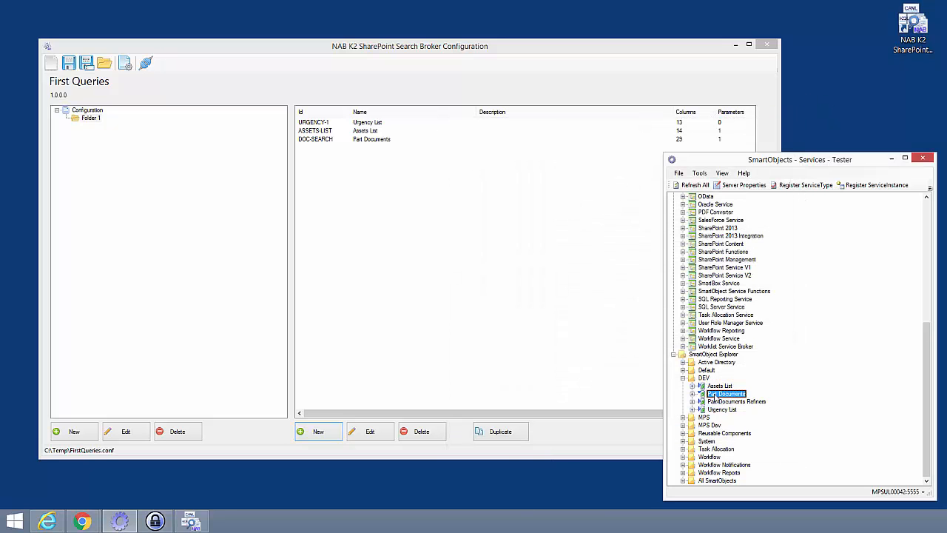
right_click(713, 397)
click(751, 376)
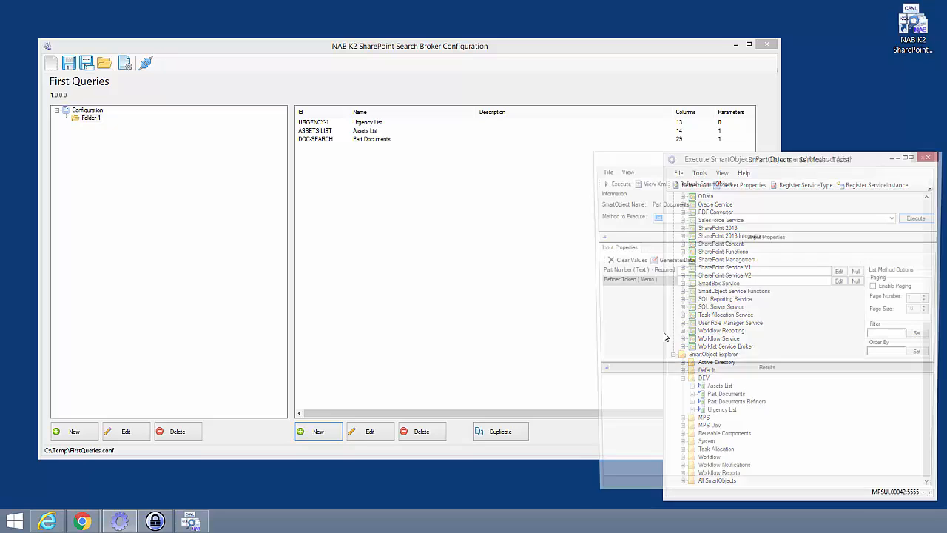
click(693, 272)
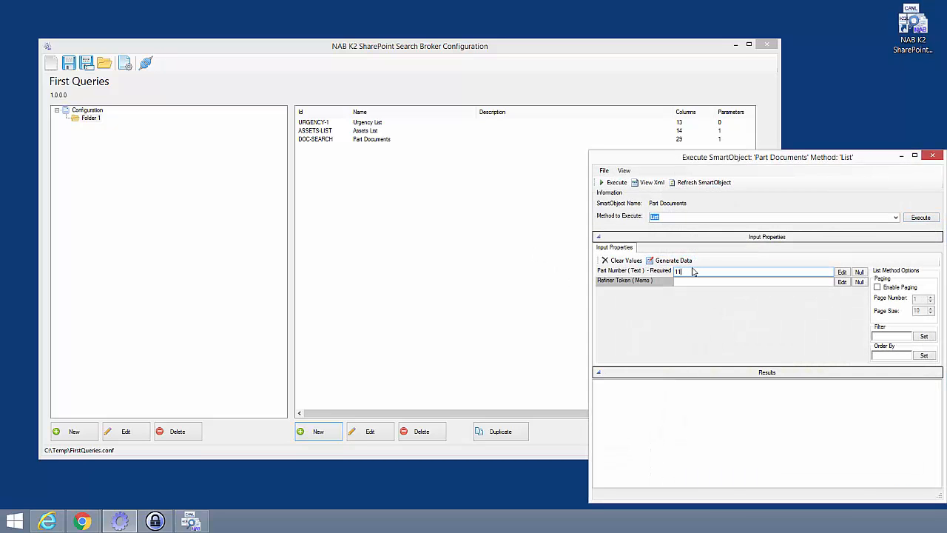
text(111016)
right_click(686, 283)
click(708, 326)
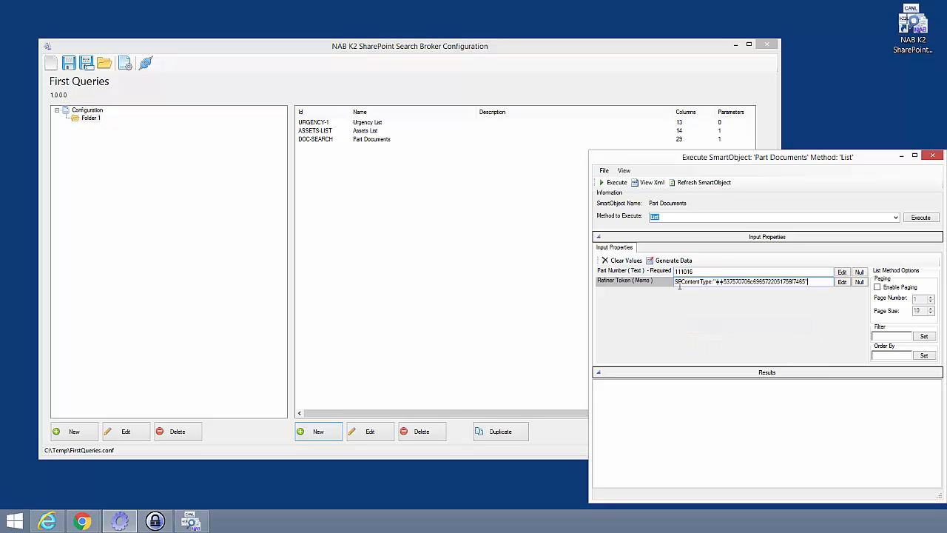
click(920, 217)
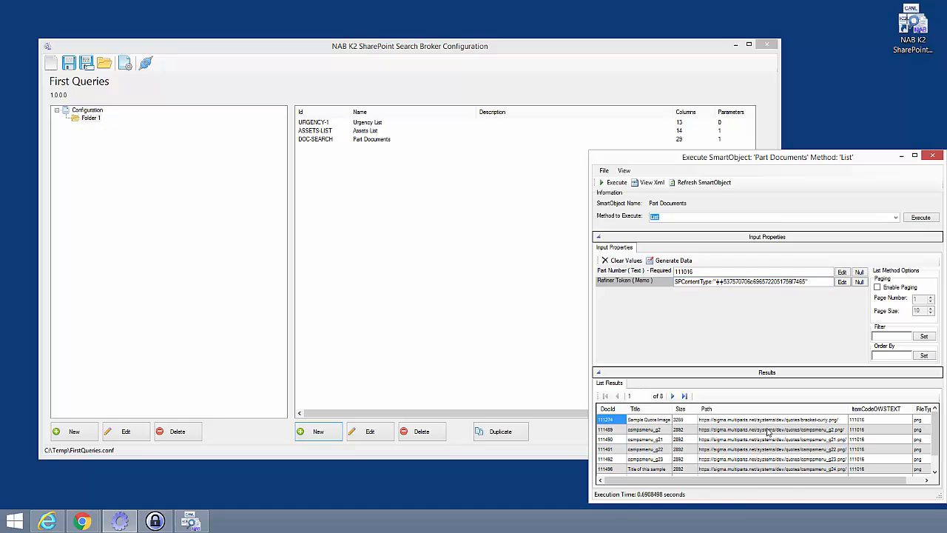
Switch to Internet Explorer showing the MasterPartCard Documents form.
drag(764, 159, 757, 138)
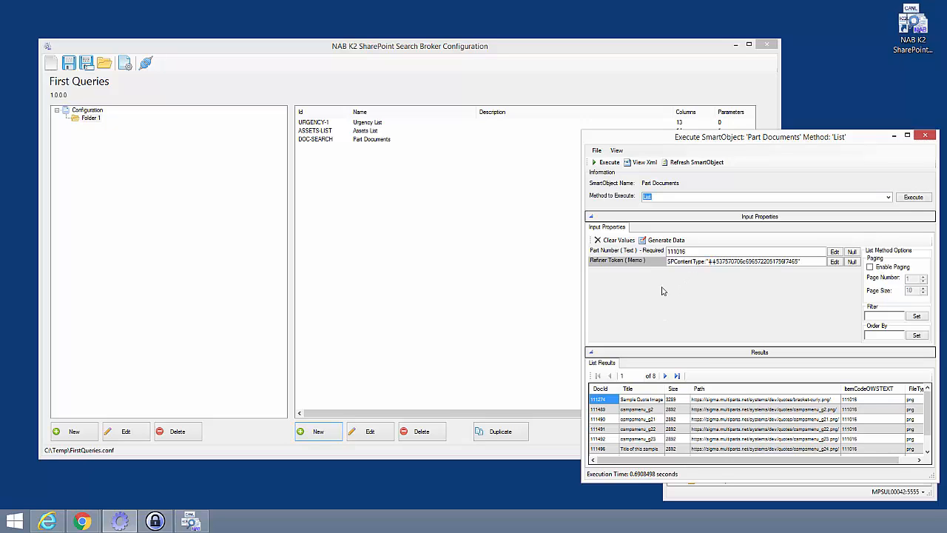
mouse_move(49, 525)
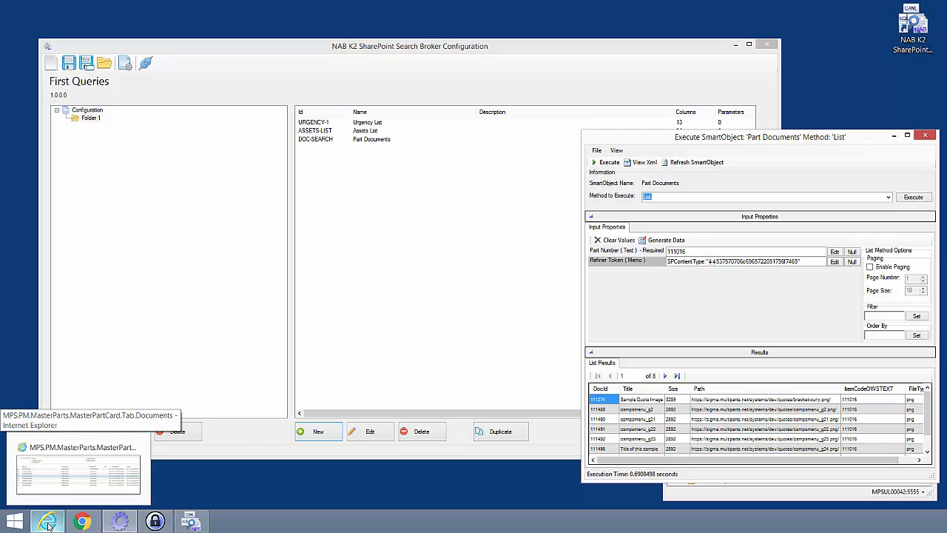
click(49, 525)
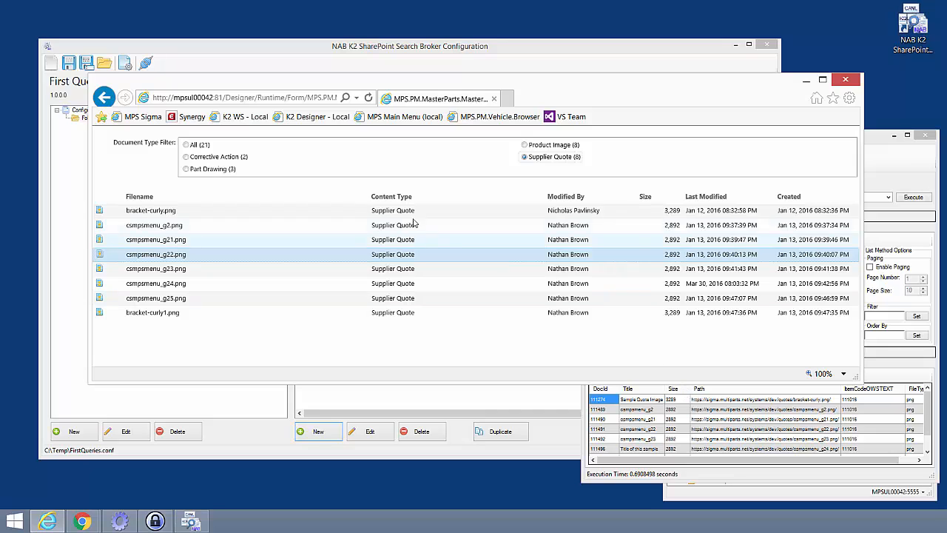
Filter the form's documents by All, Corrective Action and Product Image types to compare with the SmartObject results.
click(187, 146)
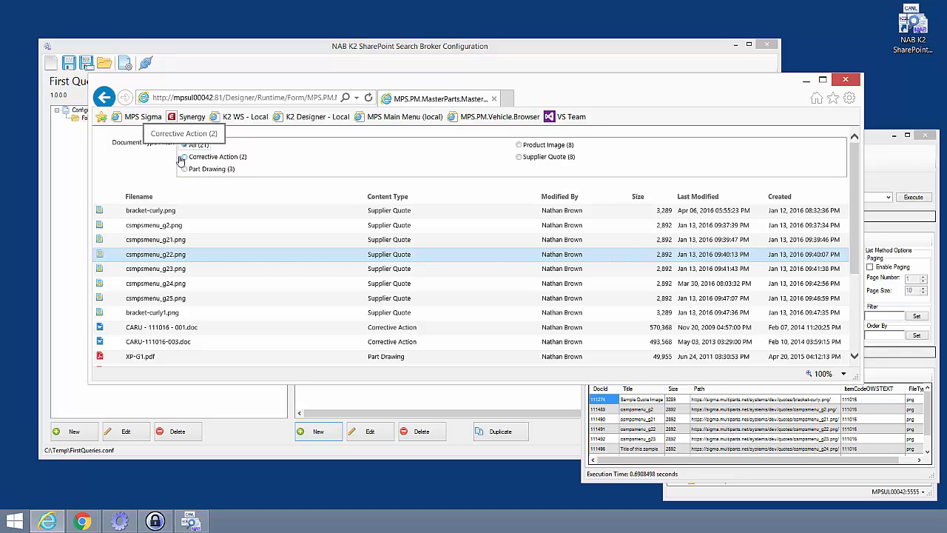
click(185, 161)
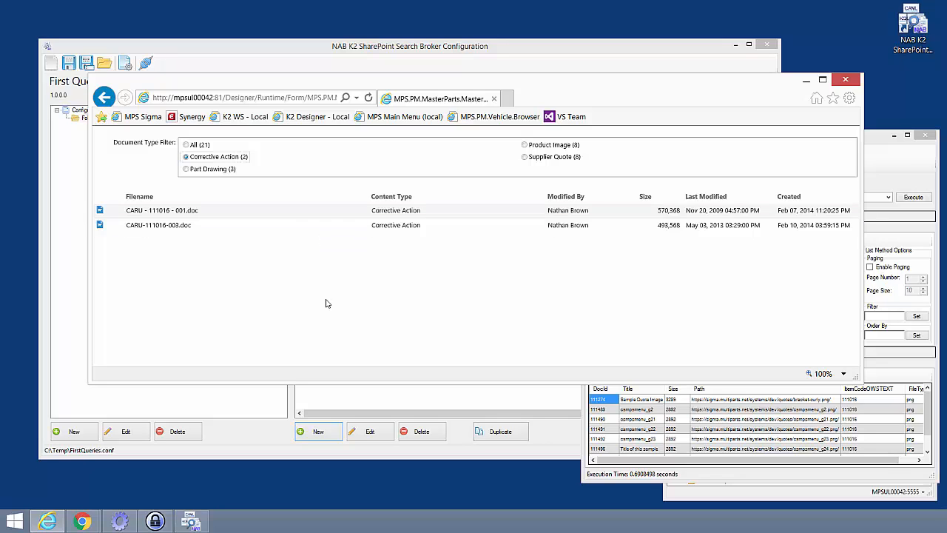
click(524, 145)
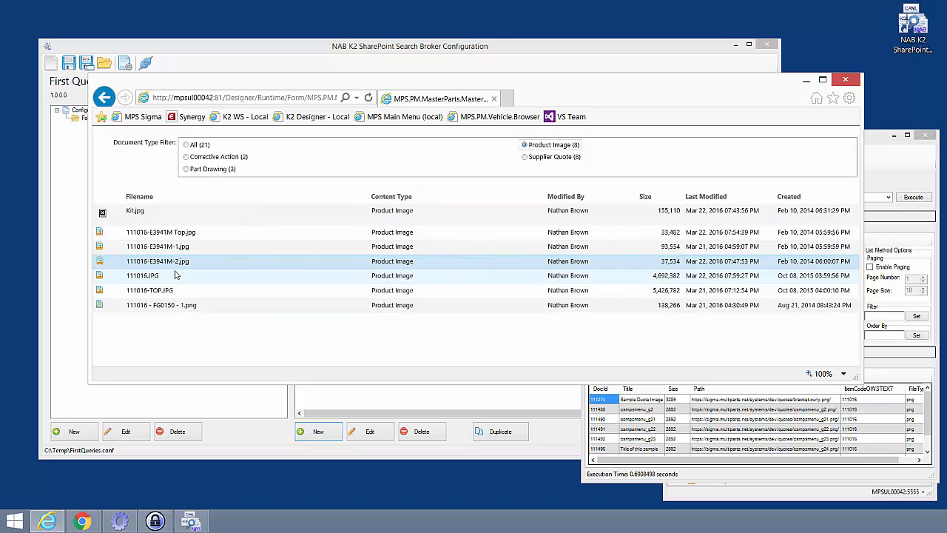
click(259, 210)
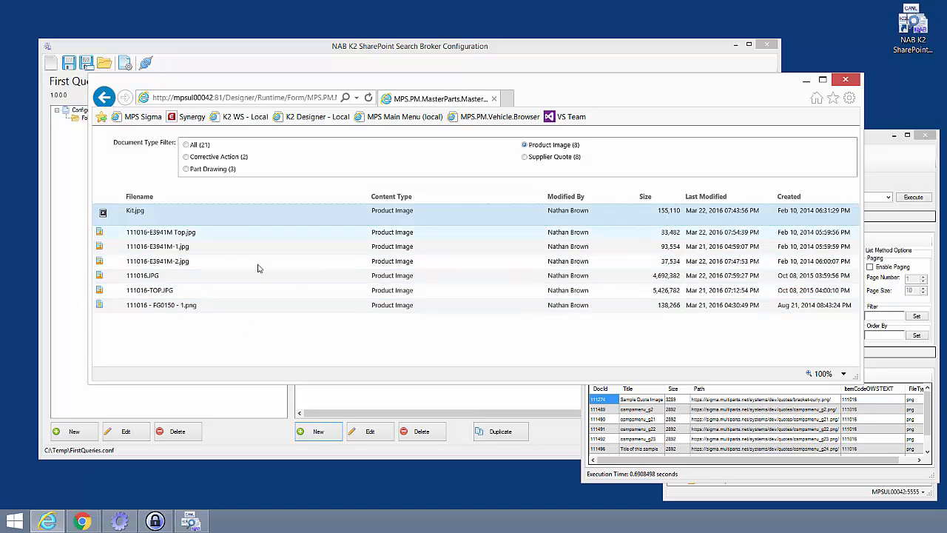